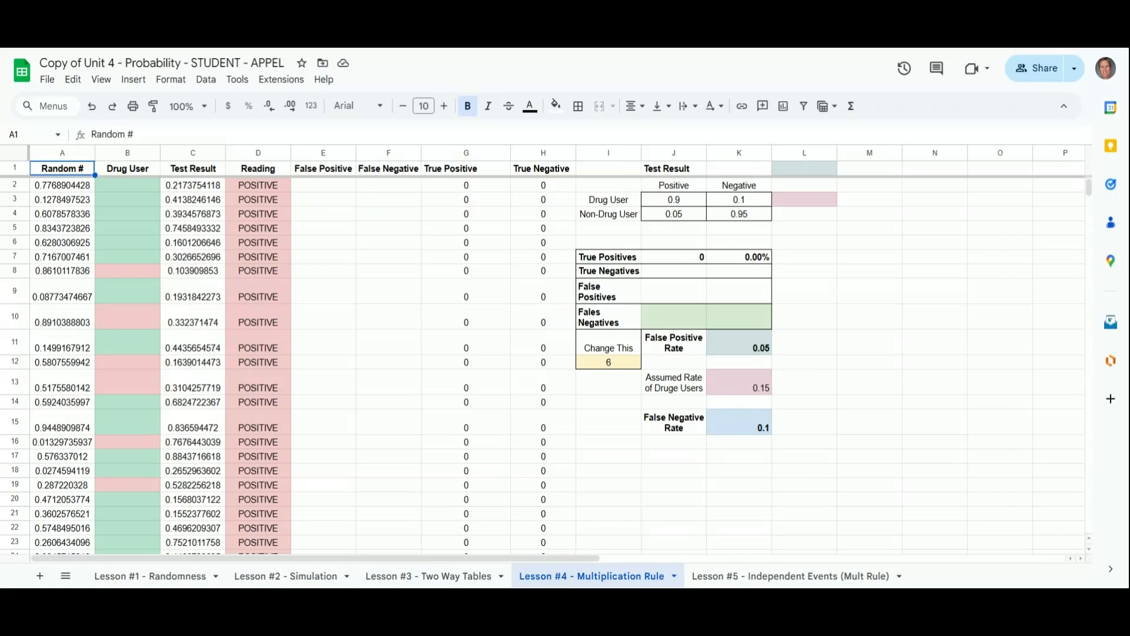
Step: Inspect the existing Reading formula and the formulas in the Drug User / Non-Drug User positive-negative rate table
click(246, 190)
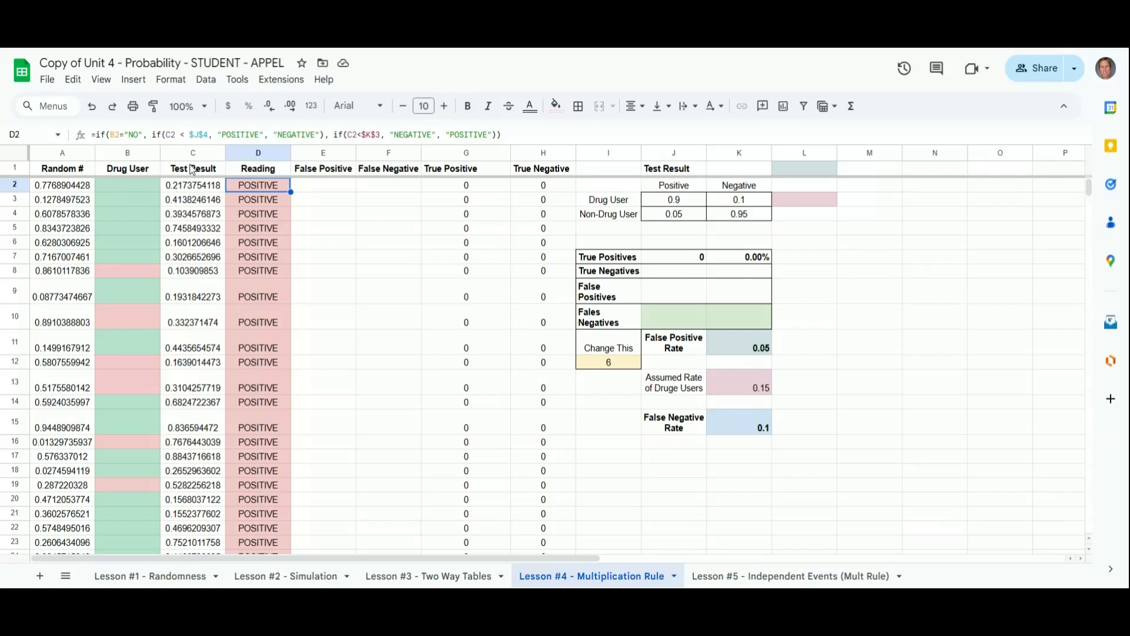
click(126, 186)
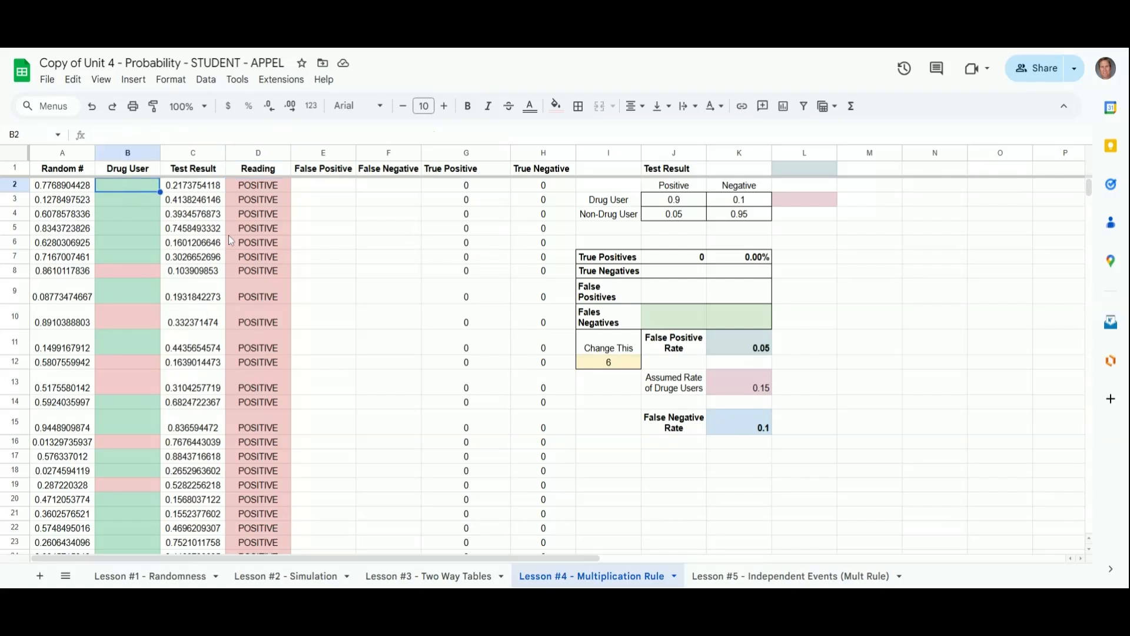
click(691, 202)
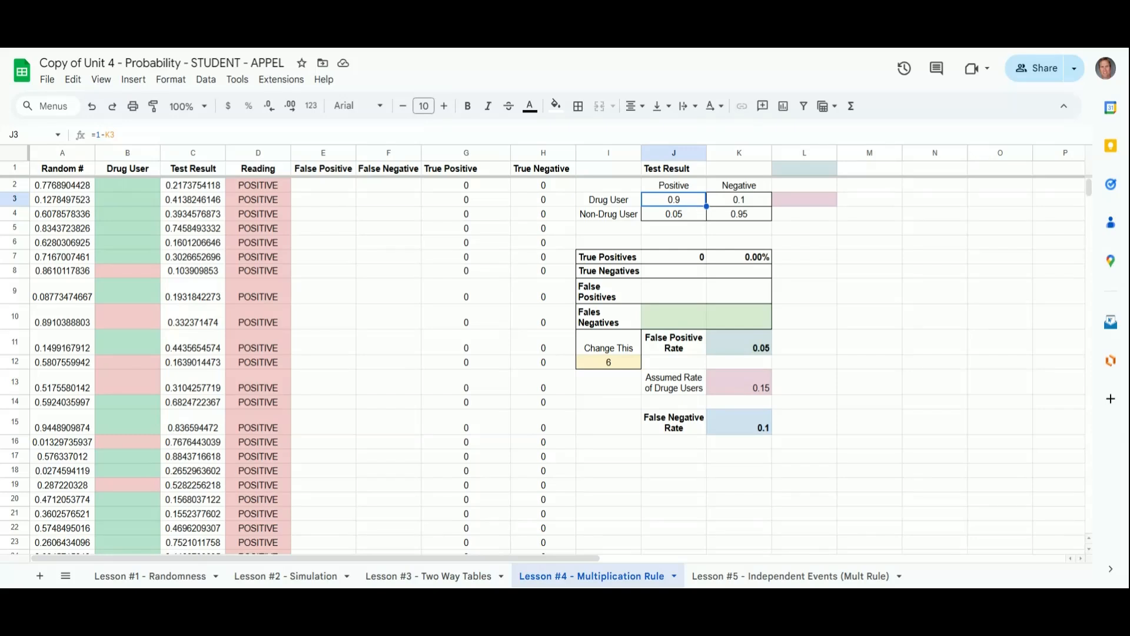
click(730, 201)
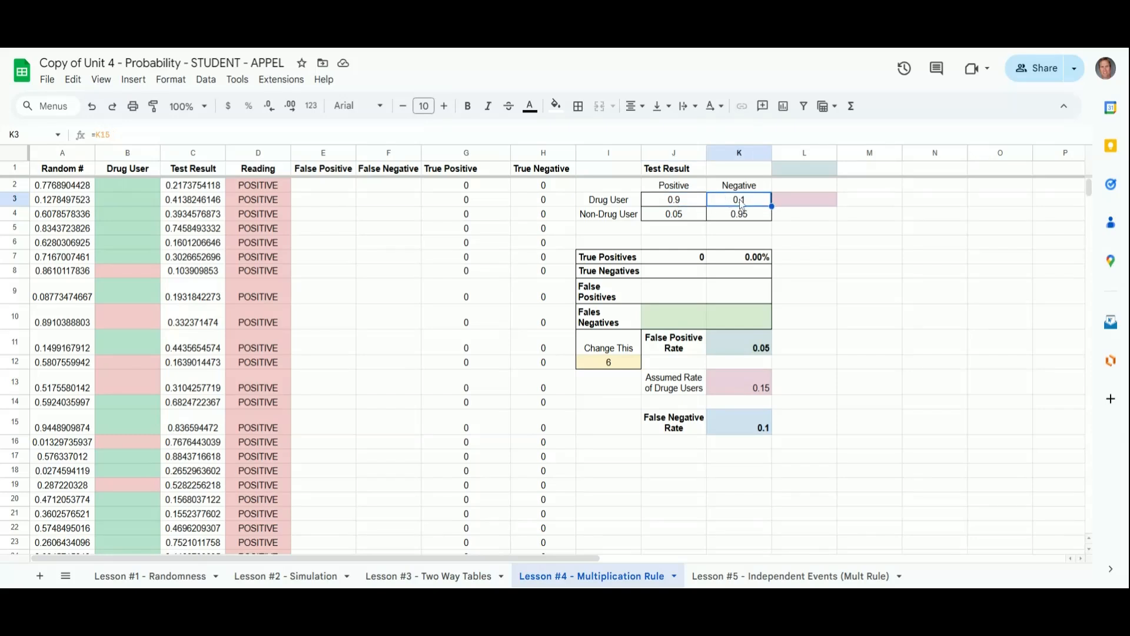
click(683, 217)
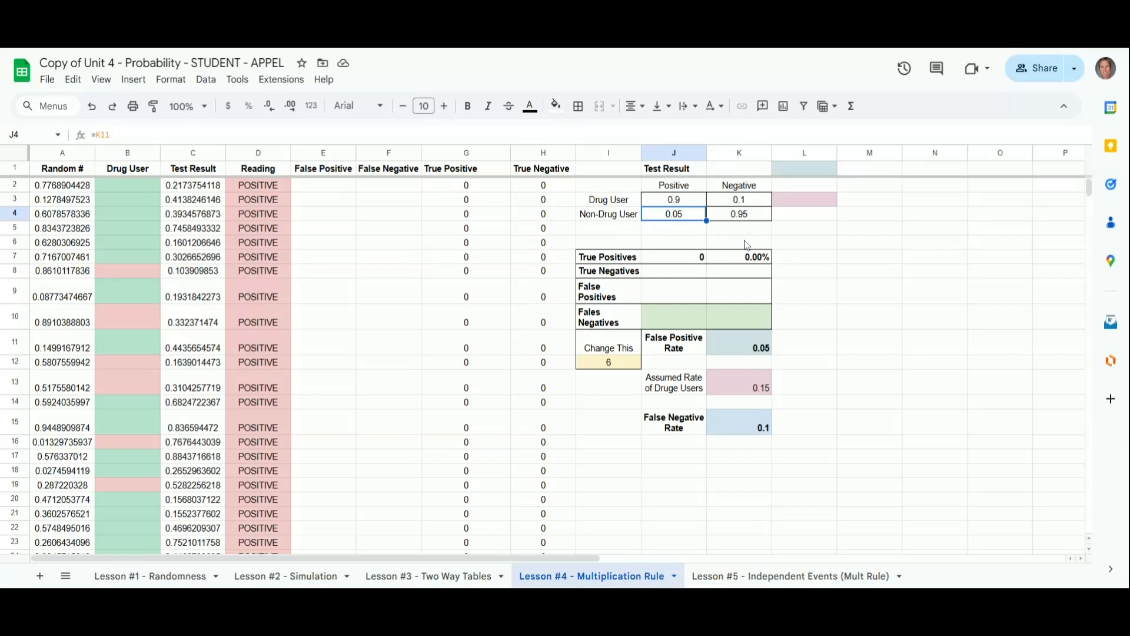
click(741, 201)
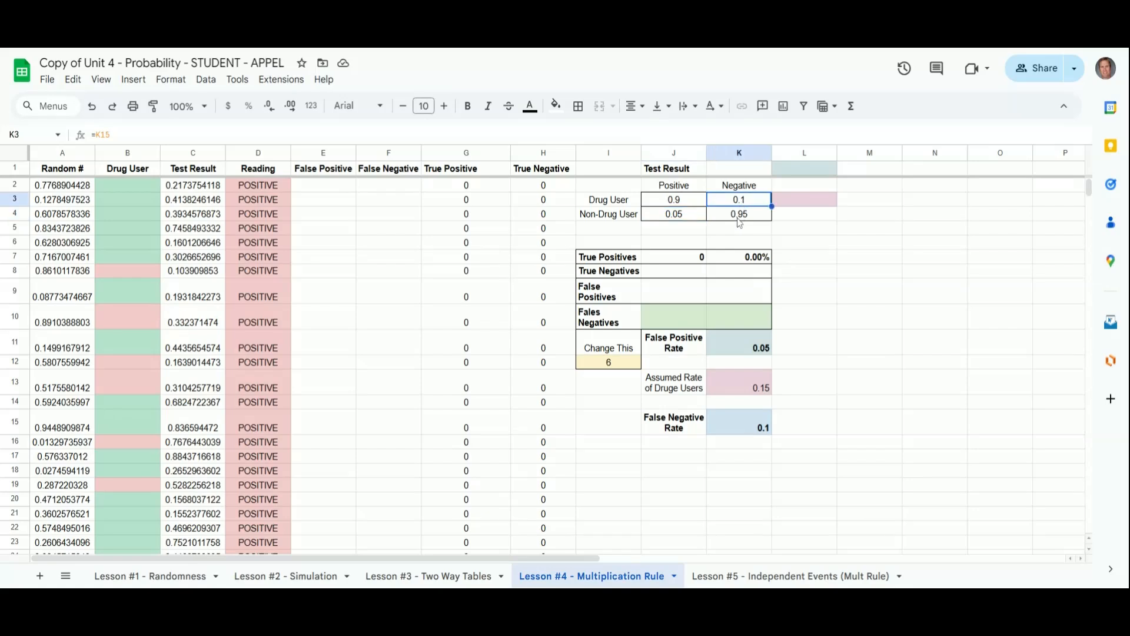
click(738, 217)
click(679, 213)
click(742, 216)
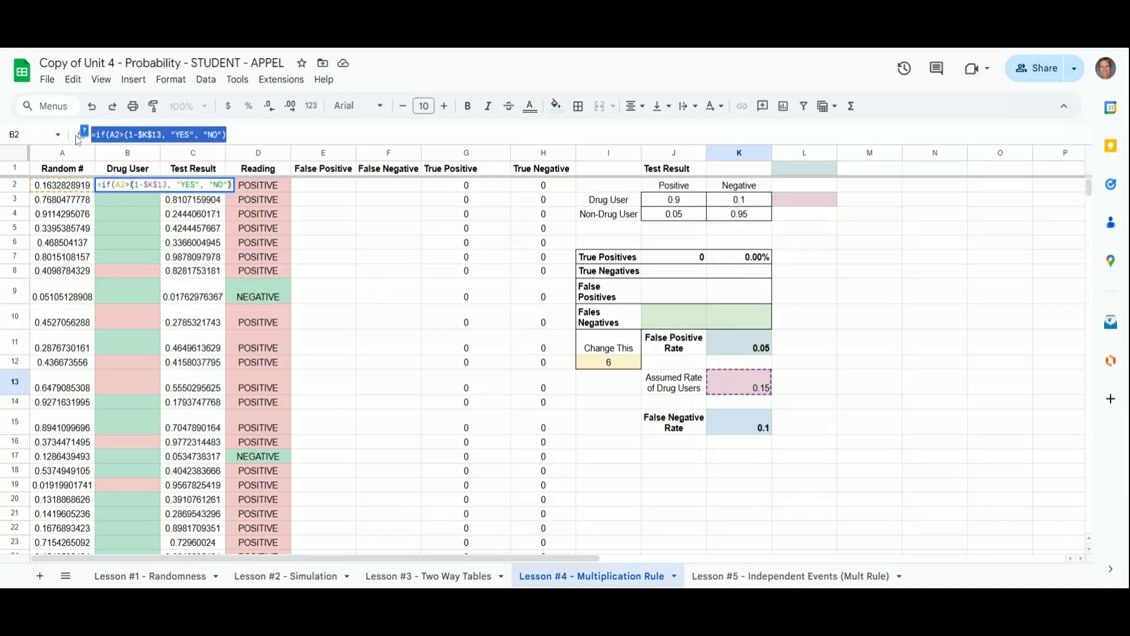
Step: Enter =if(A2<$K$13, "YES", "NO") in the first Drug User cell and autofill it down the column
key(BackSpace)
text(=if()
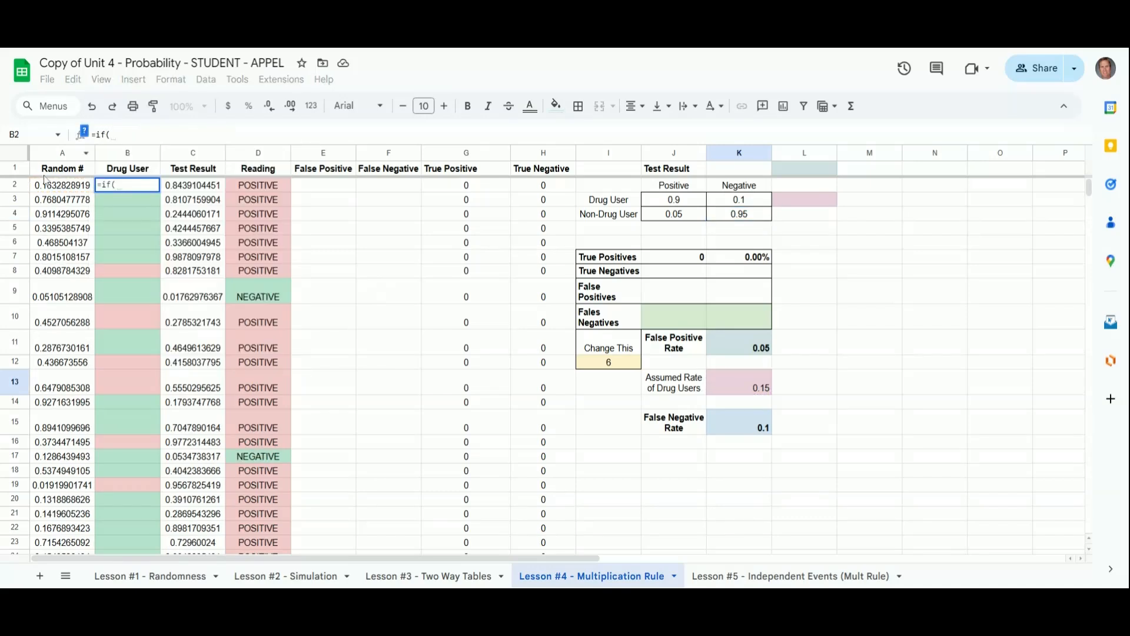
click(51, 186)
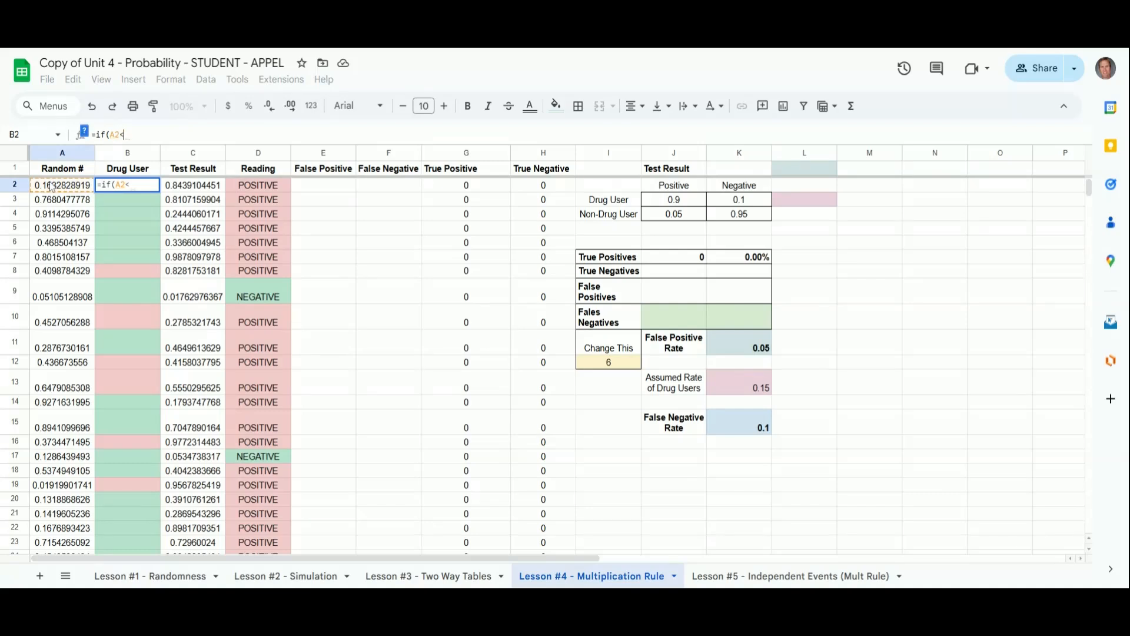
text(<)
click(738, 385)
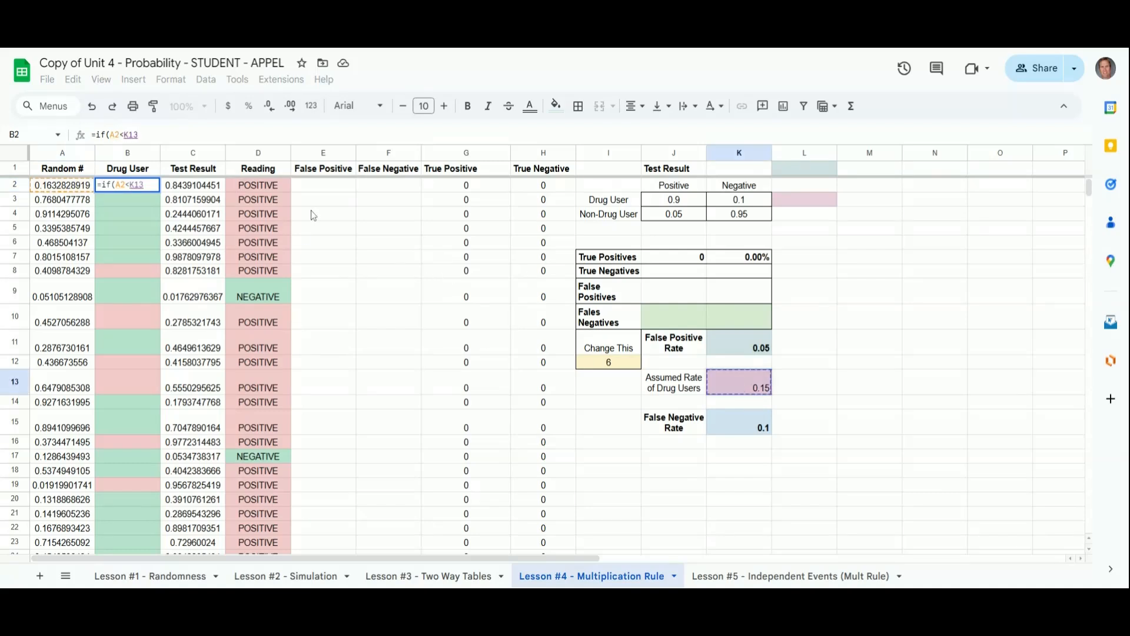
click(123, 135)
text($K$)
key(End)
text(, "YES)
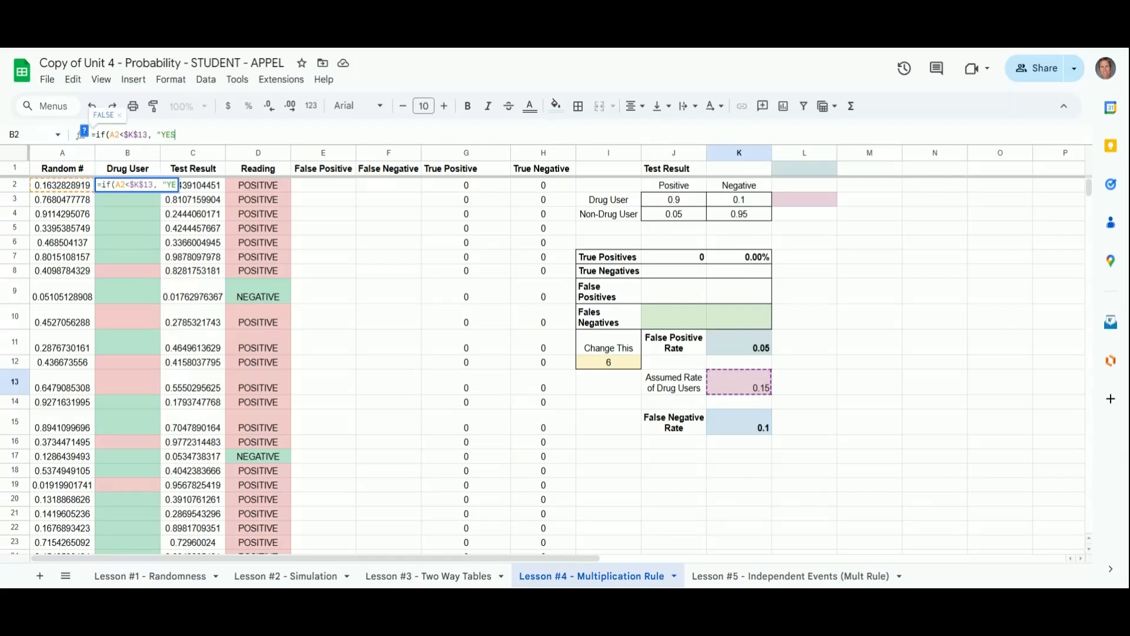
key(shift+Return)
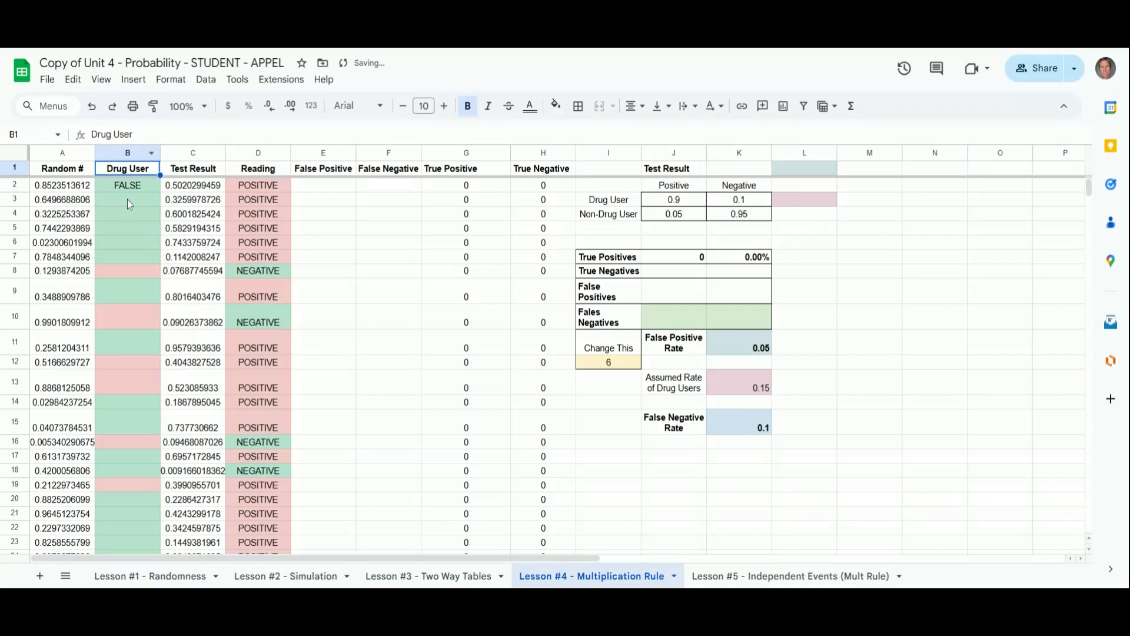
click(131, 193)
key(Return)
text(, "NO")
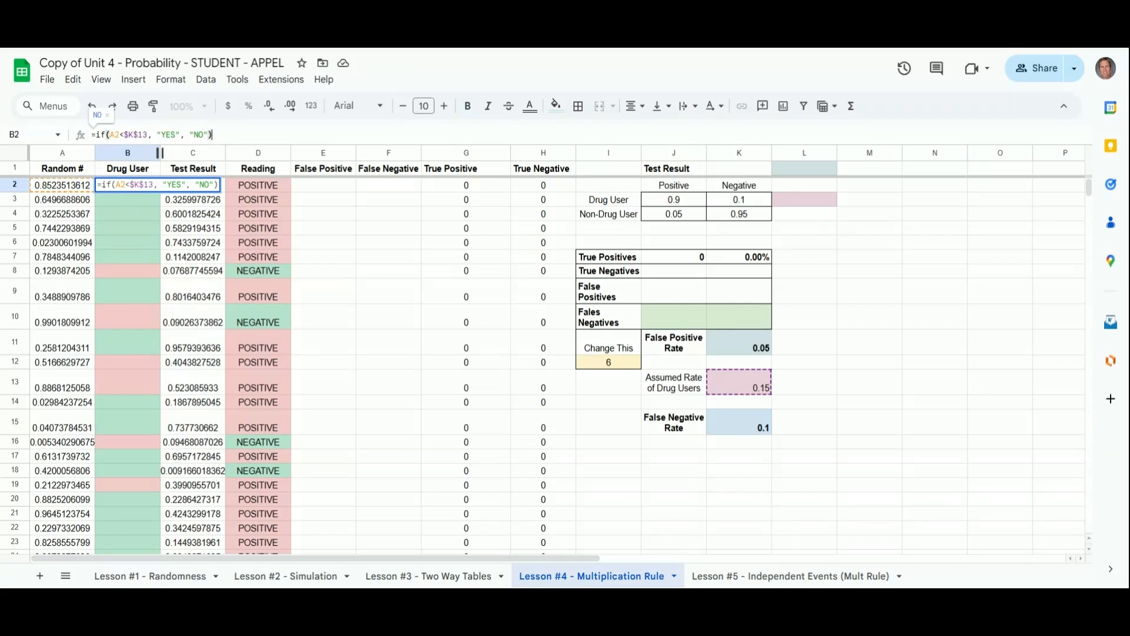
key(Return)
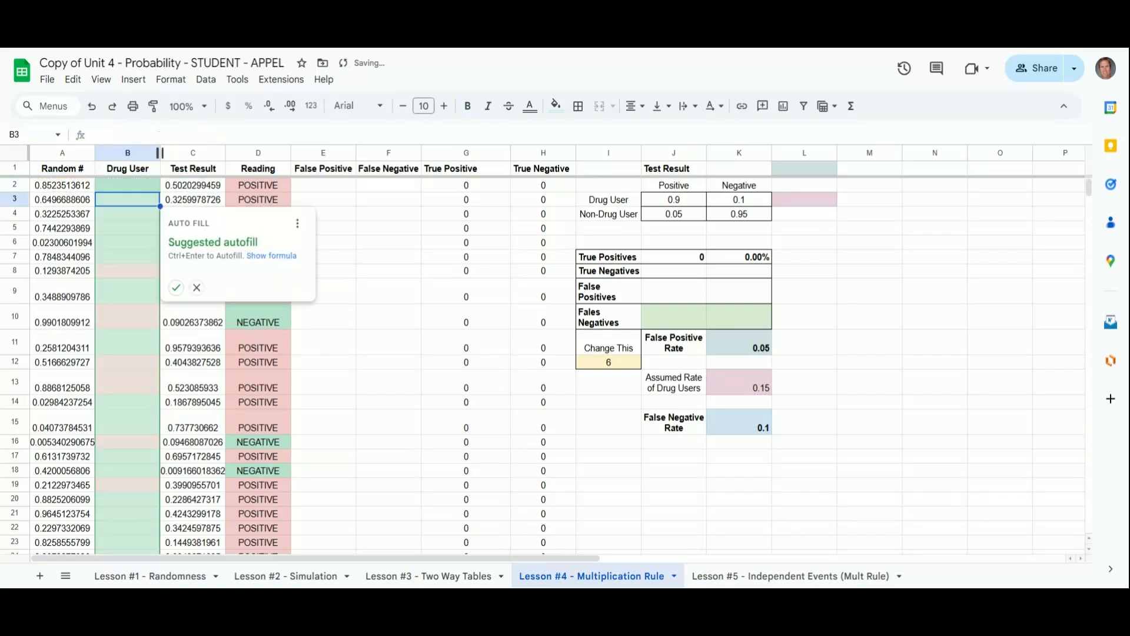
click(176, 287)
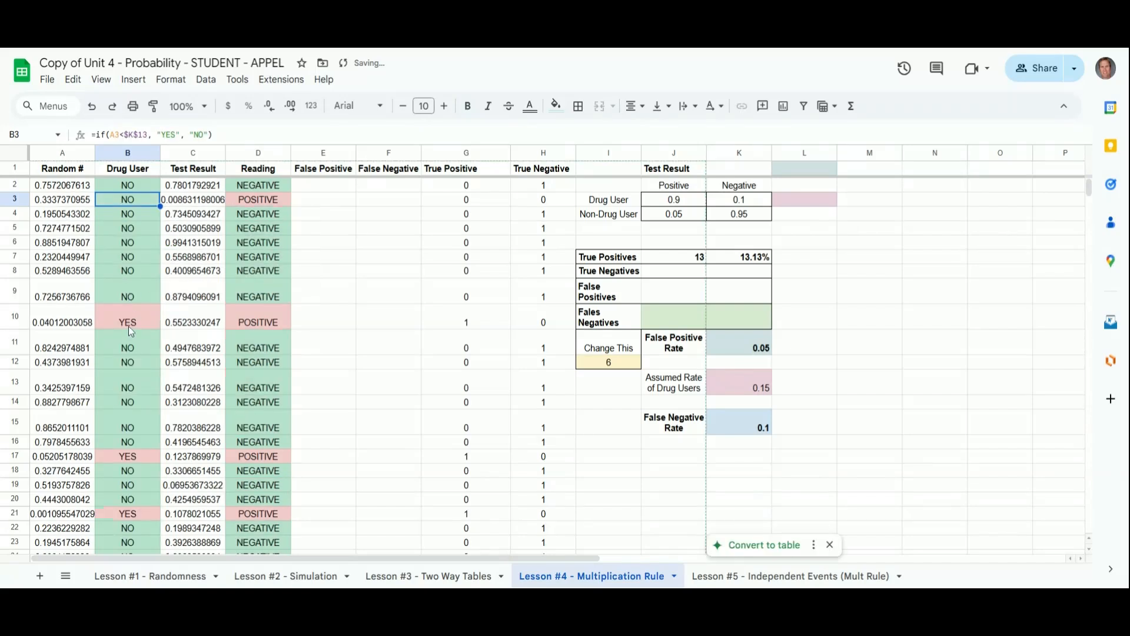
Step: Examine the Test Result random-number formulas and the nested Reading formula in the first rows
click(18, 324)
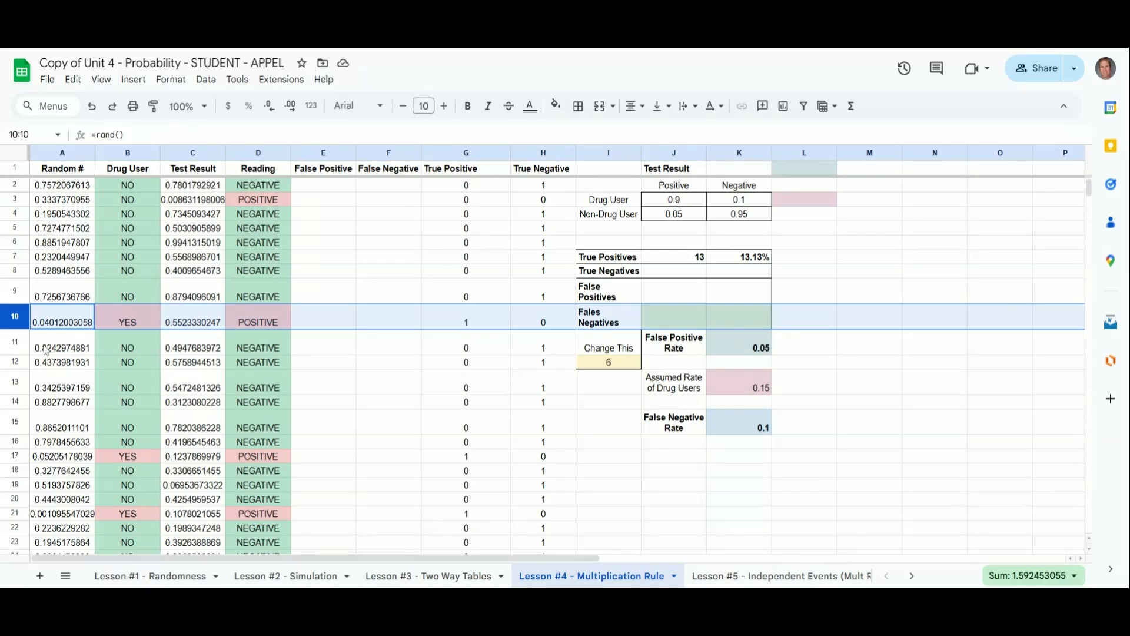
click(190, 187)
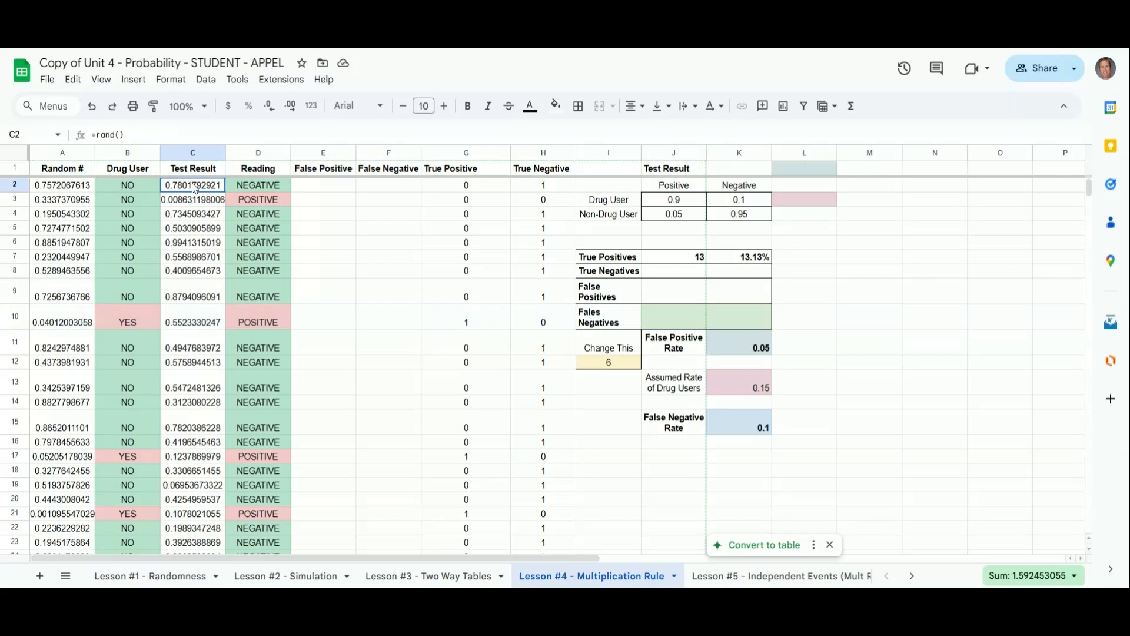
key(Return)
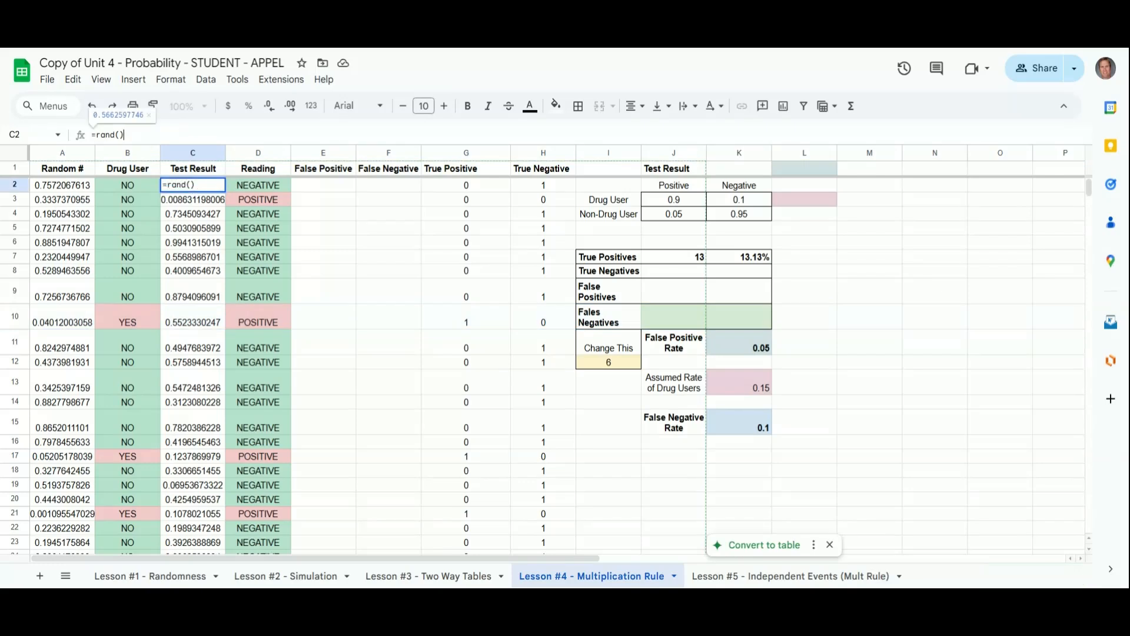
key(Return)
key(Return)
key(Return)
key(Return)
key(Return)
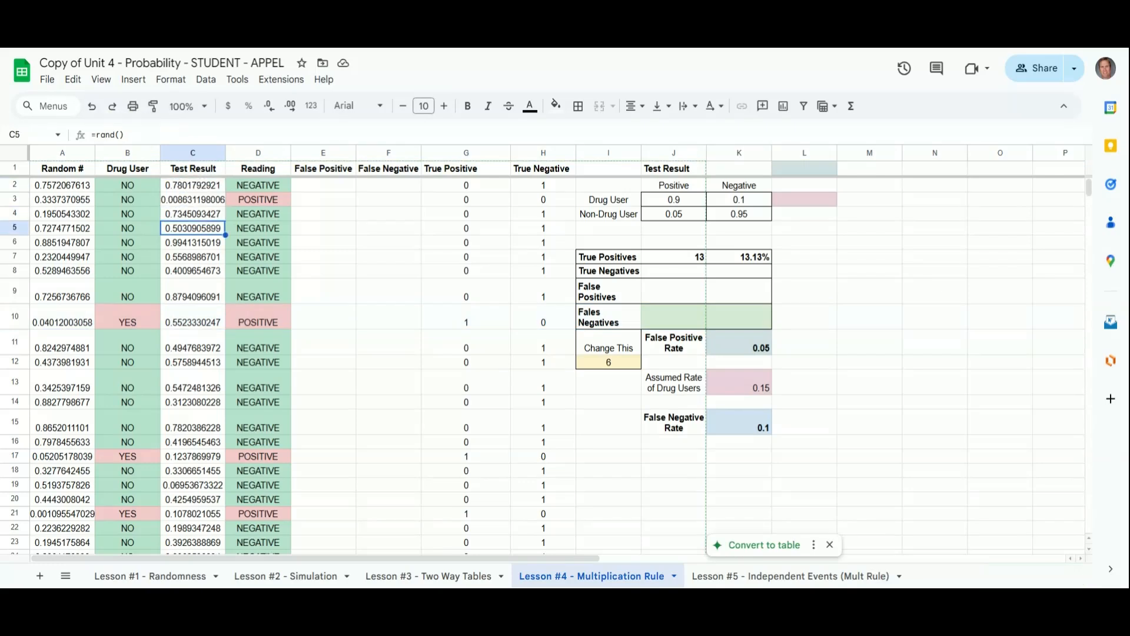
click(257, 185)
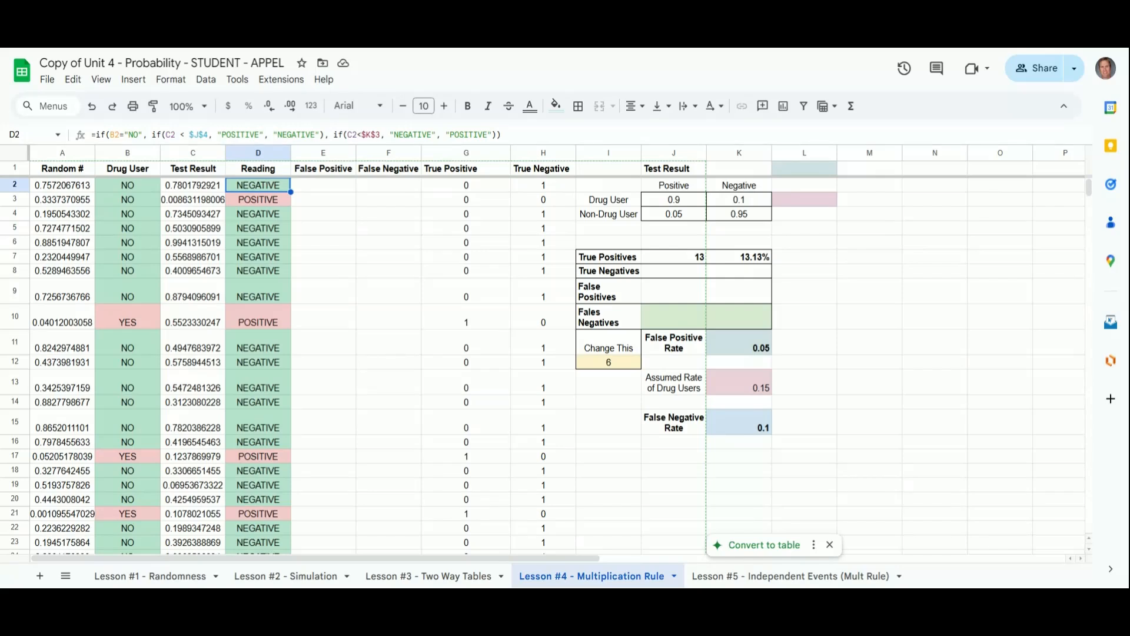
click(514, 134)
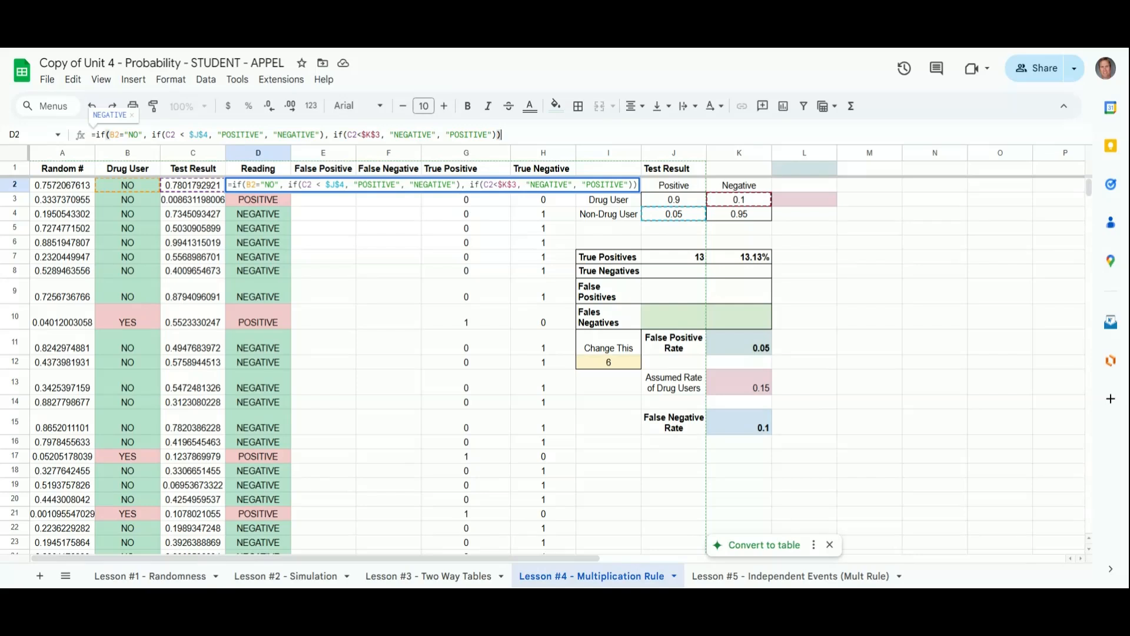
key(Return)
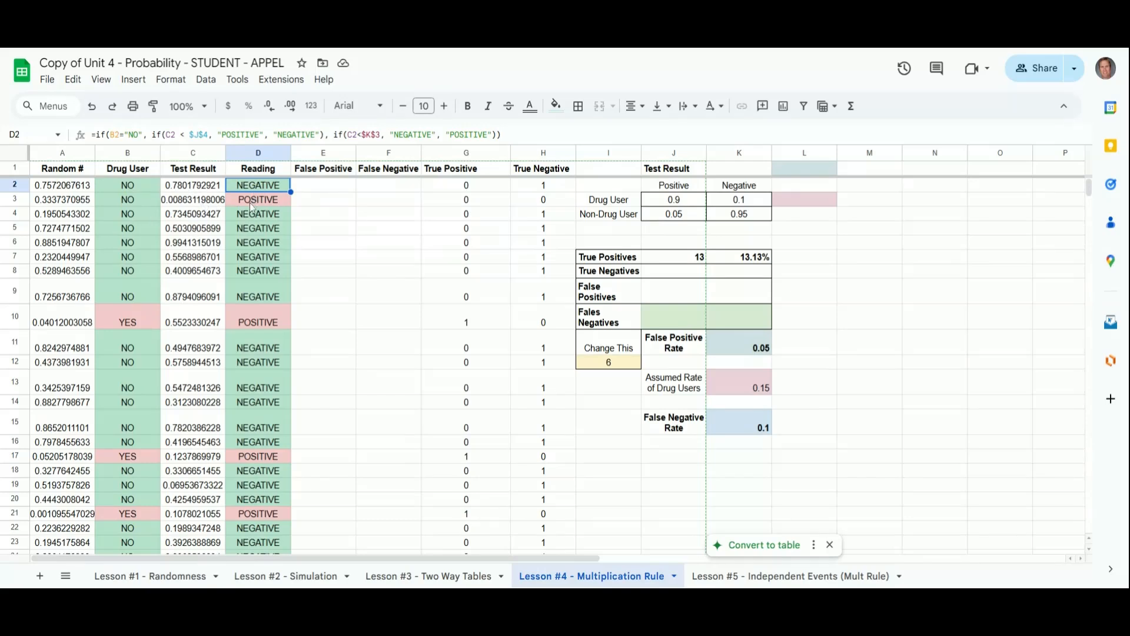
click(200, 206)
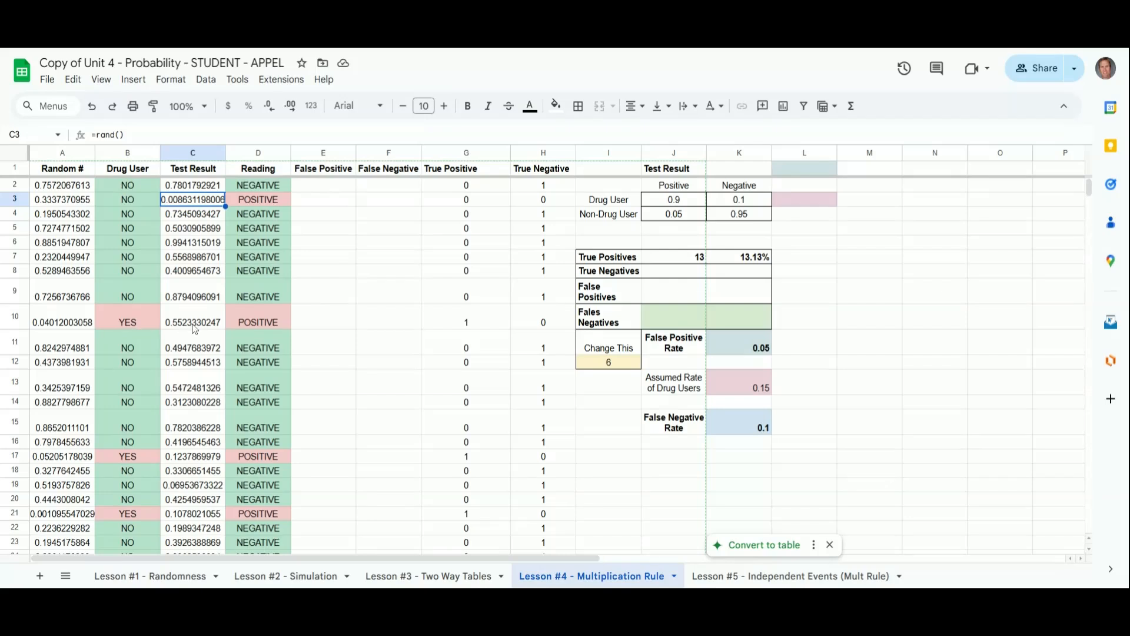
click(688, 203)
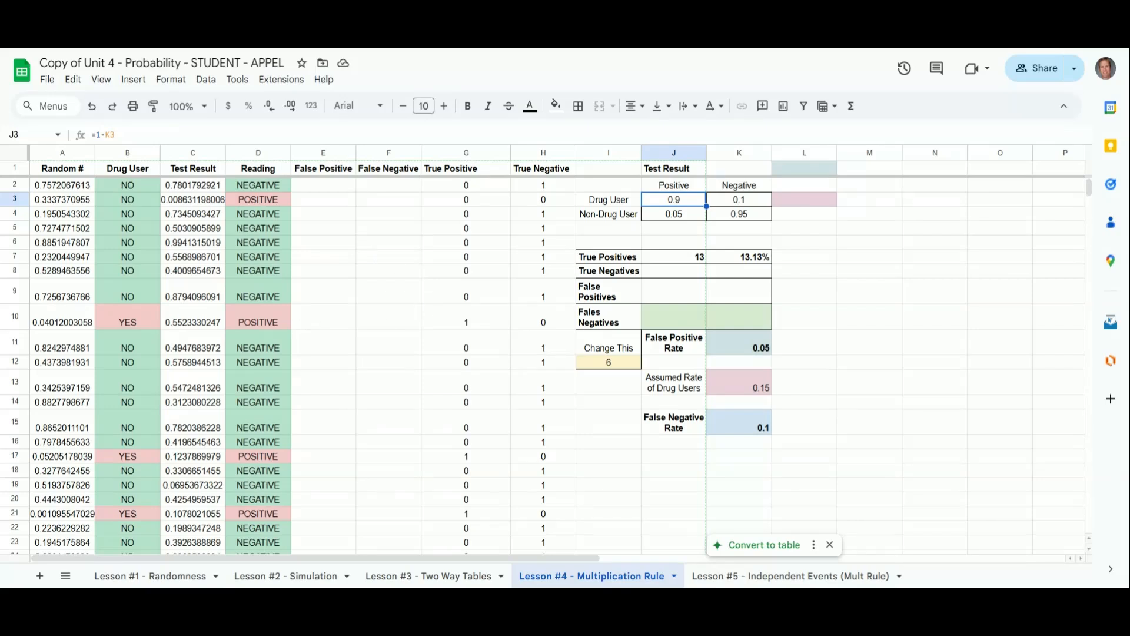
Step: Change the value under Change This to 7
click(614, 365)
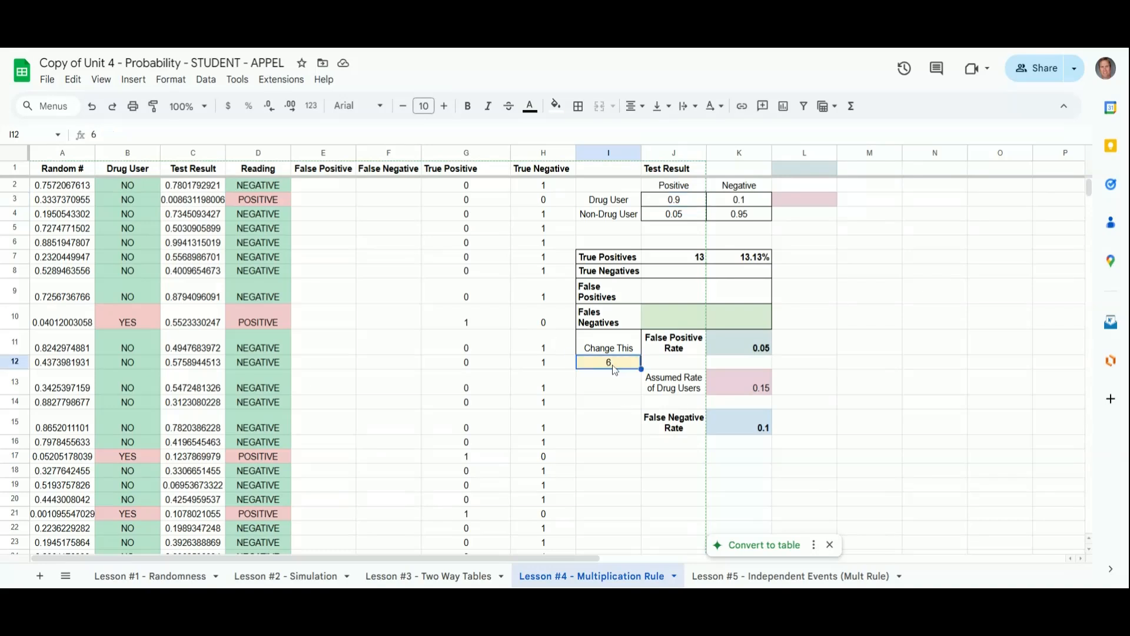
text(7)
key(Return)
key(Up)
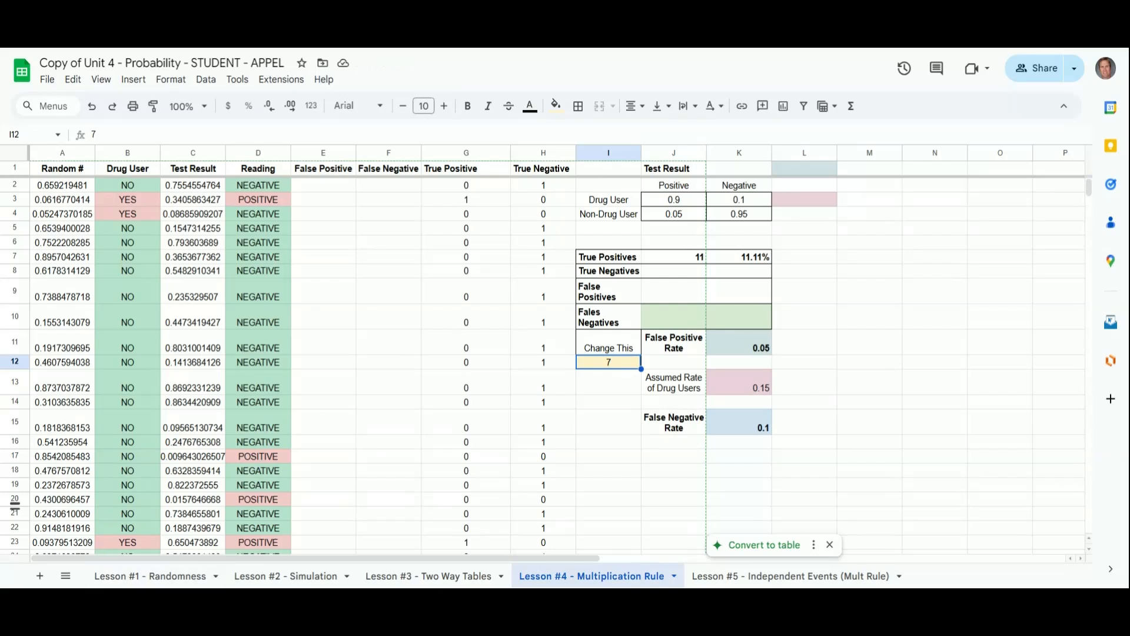
Step: Enter =if(B2="NO", if(D2 = "POSITIVE", 1, 0), 0) in the first False Positive cell and accept the suggested autofill down the column
click(323, 188)
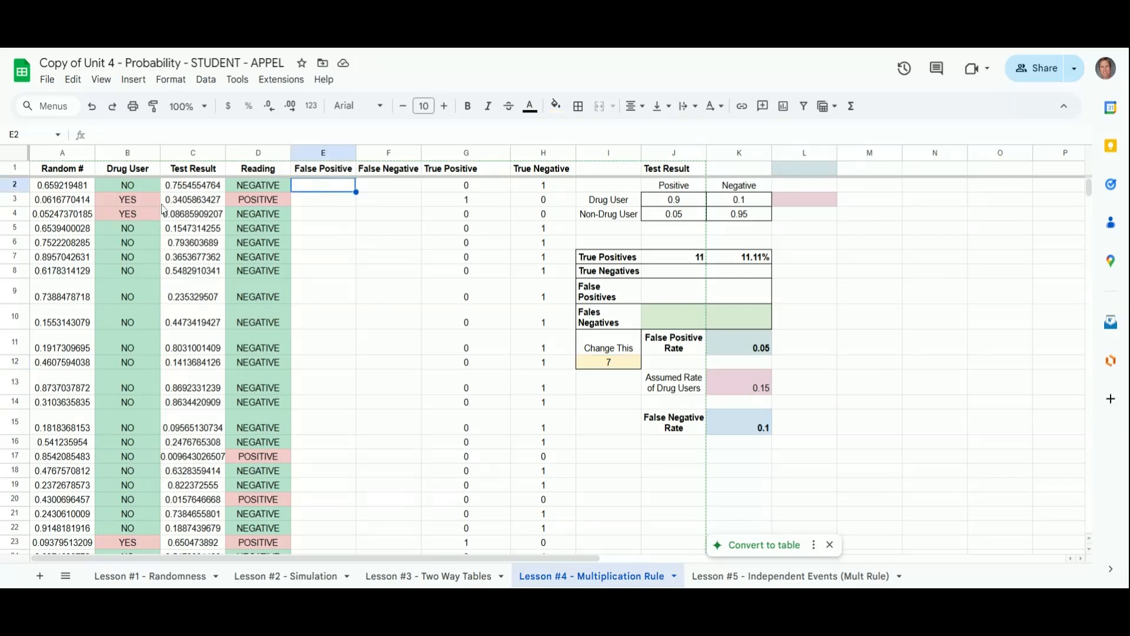
text(=if()
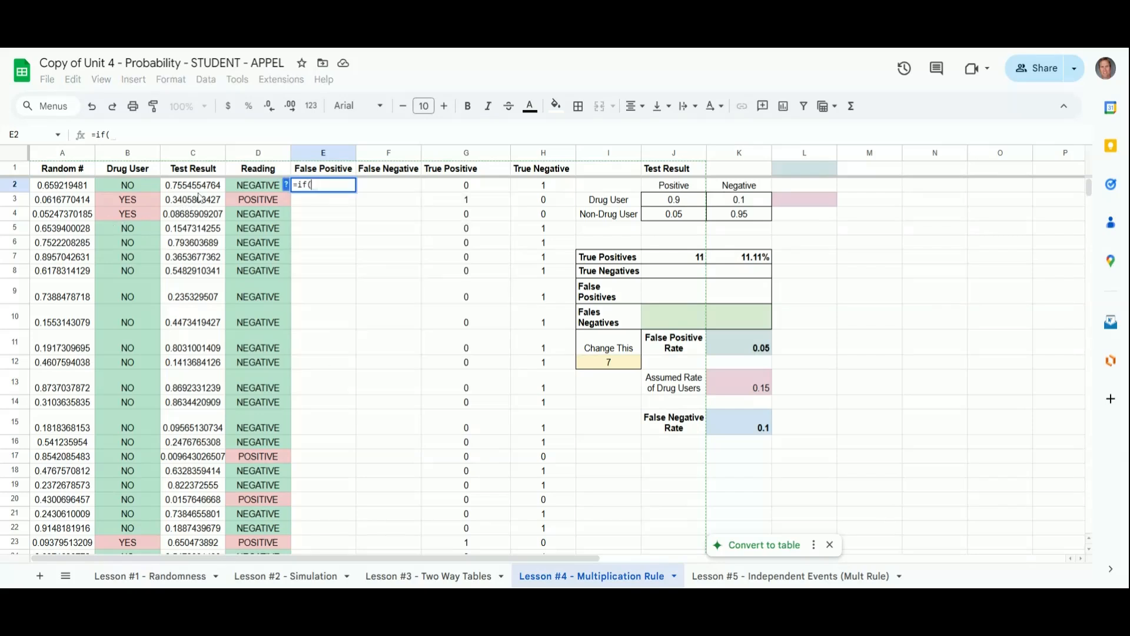
click(145, 189)
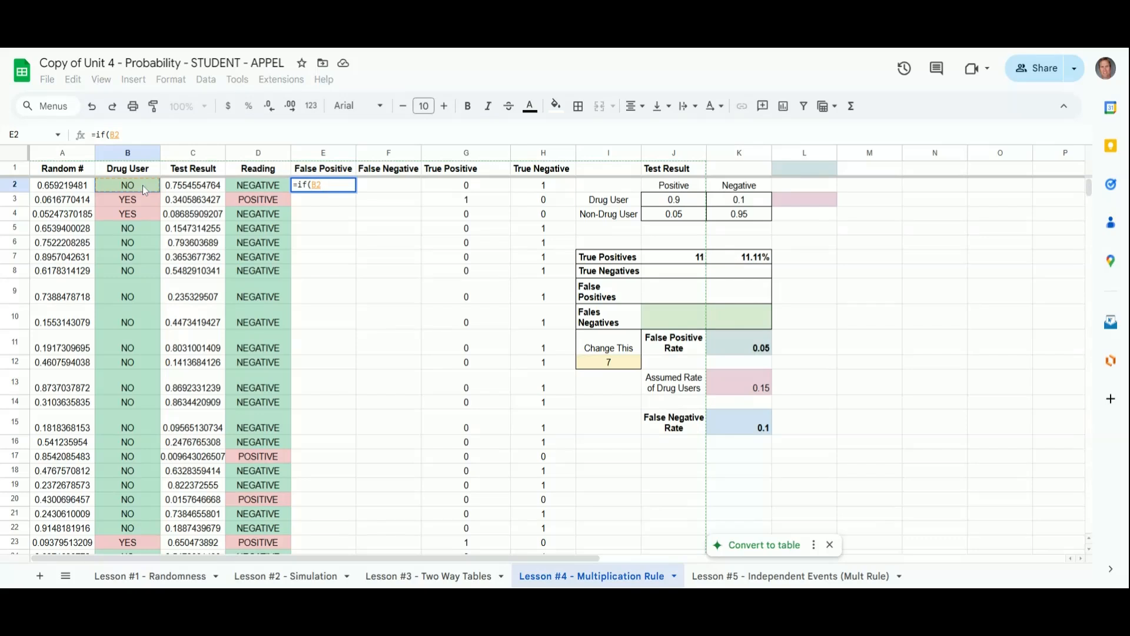
text(="NO", )
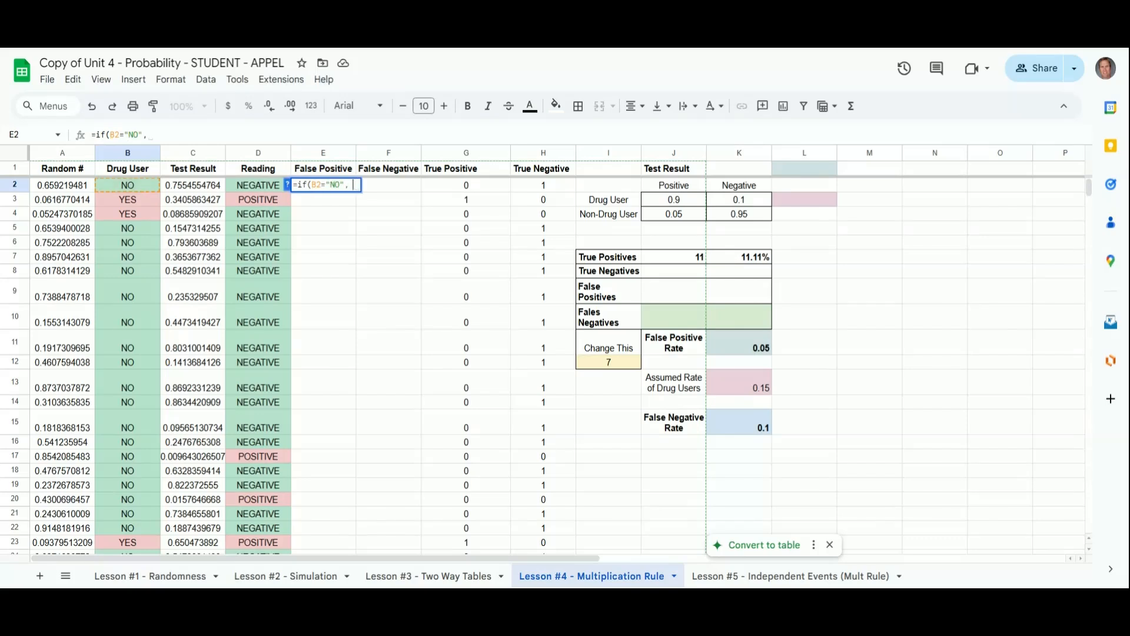
text(if()
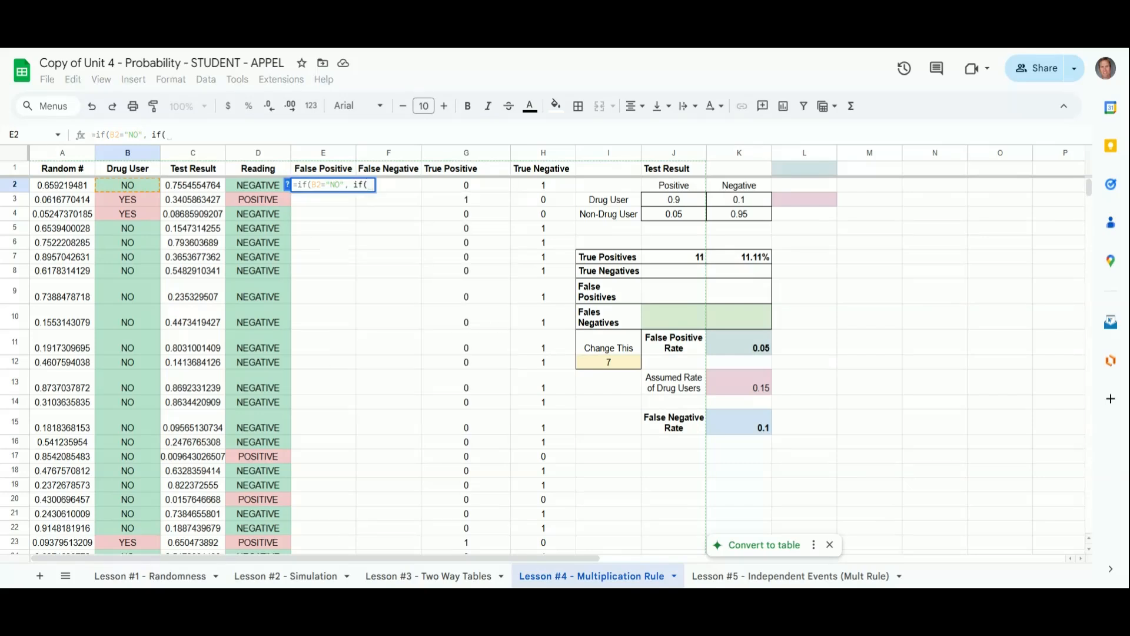
click(262, 187)
text(=)
text(P)
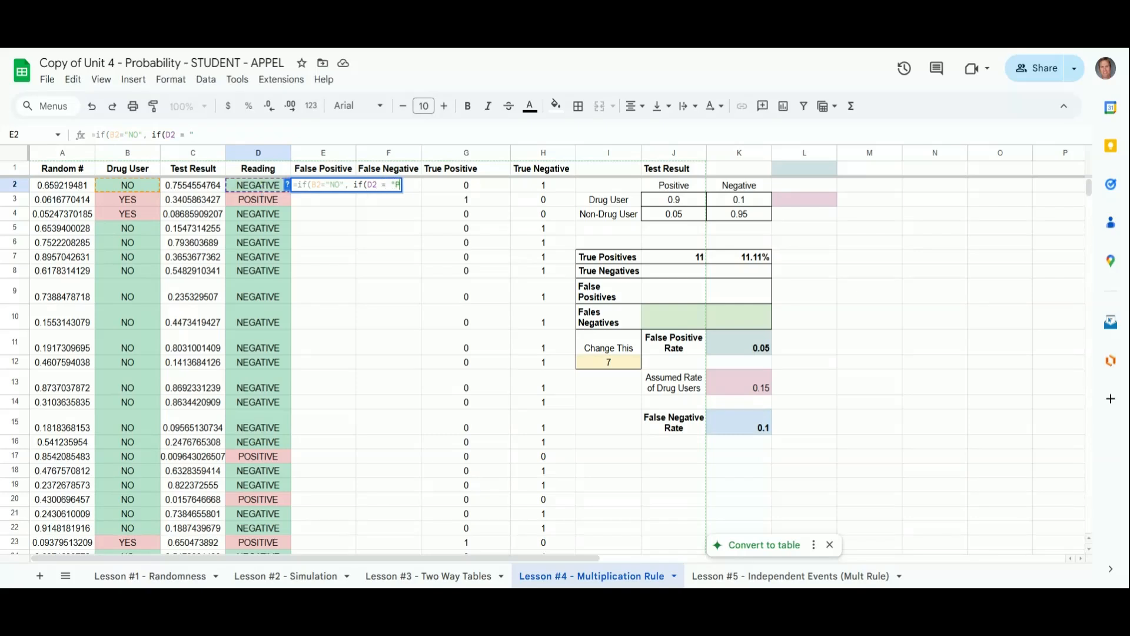
text(OSITIVE")
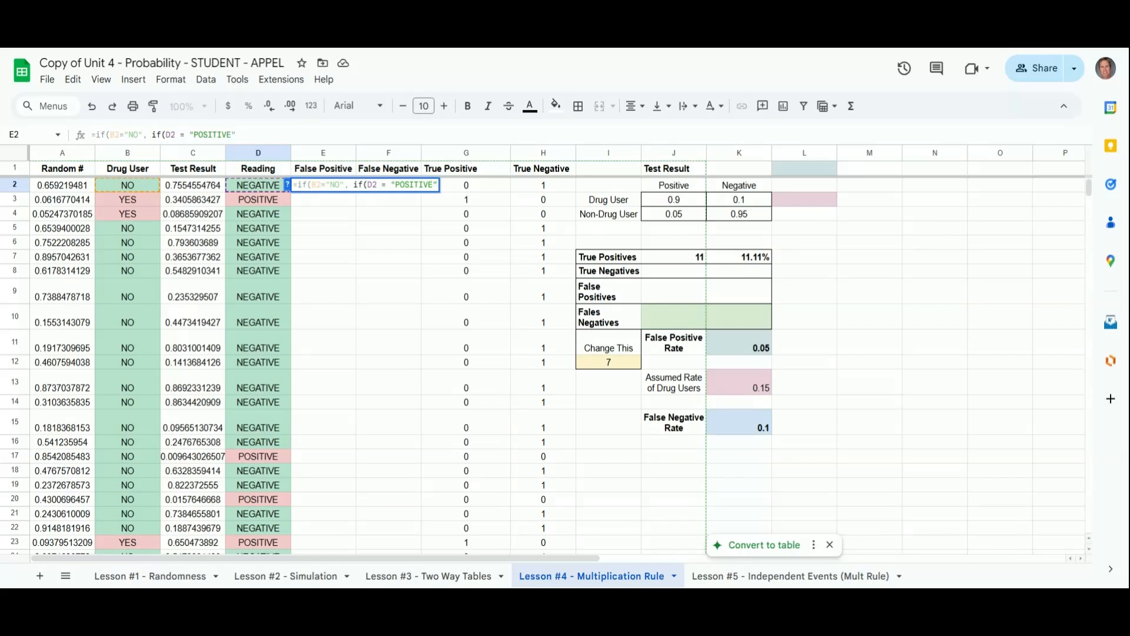
text(, 1, 0,)
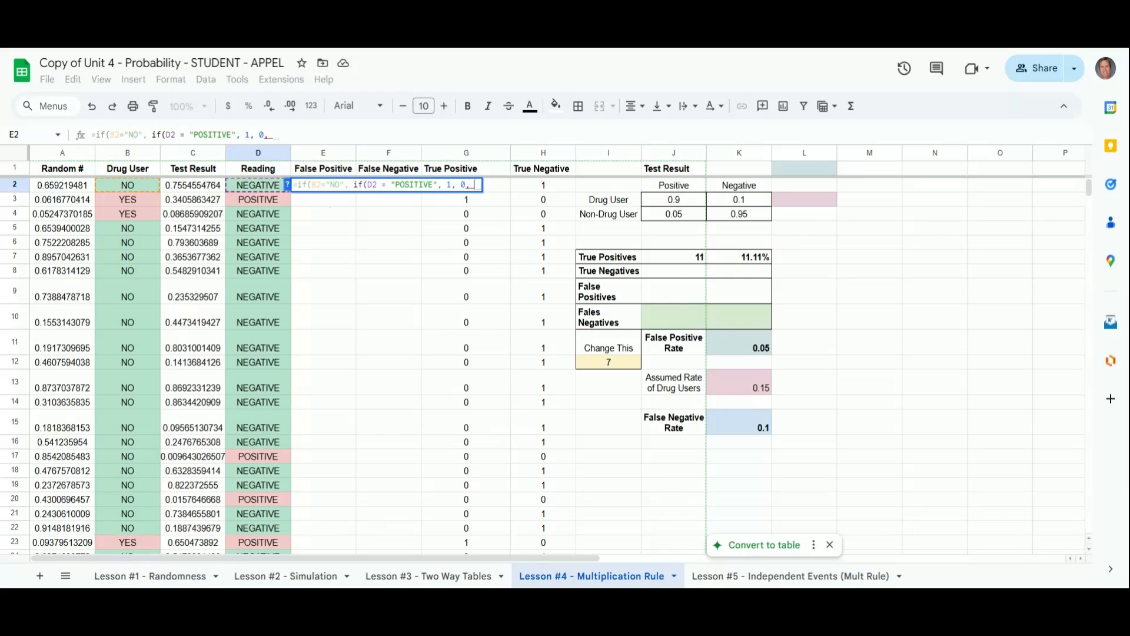
text( 0)
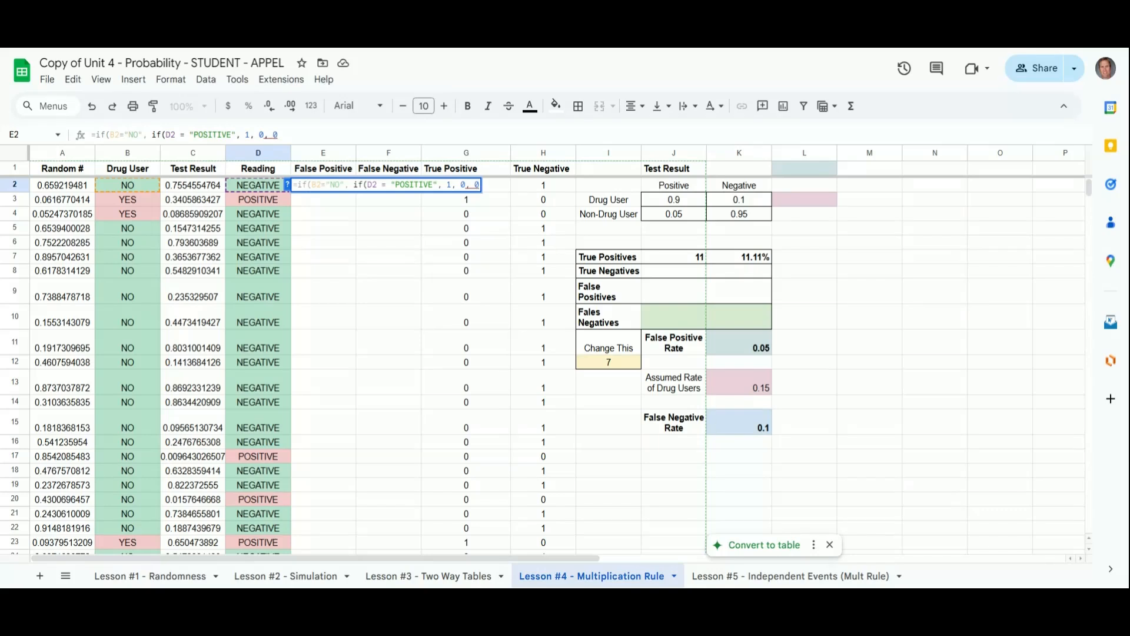
text()))
key(Return)
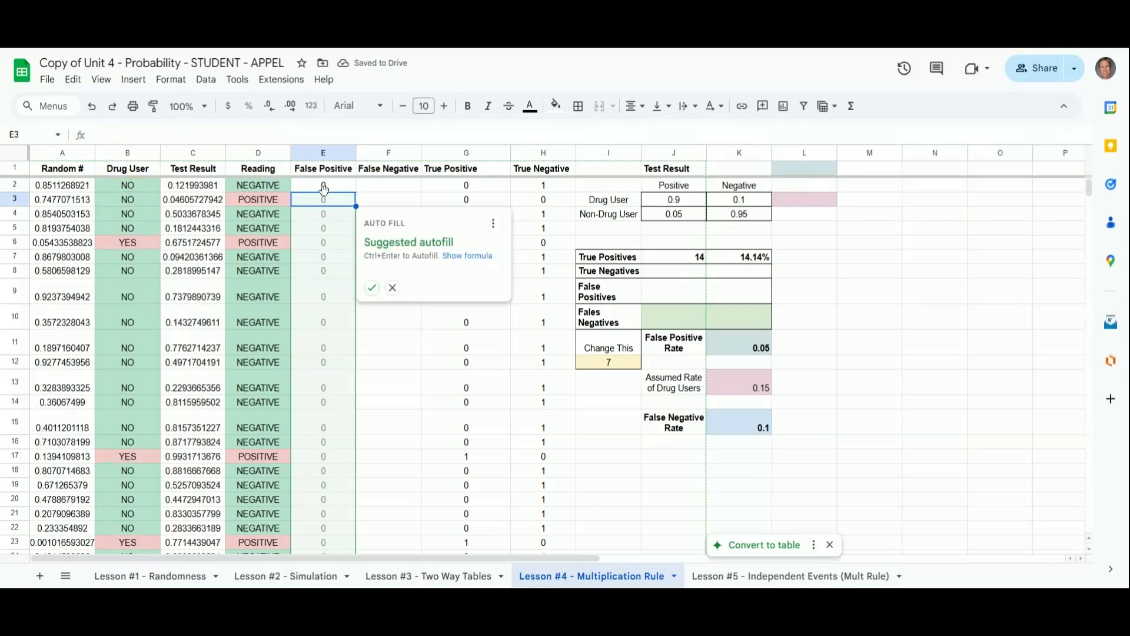
scroll(171, 317, down, 5)
scroll(172, 318, up, 5)
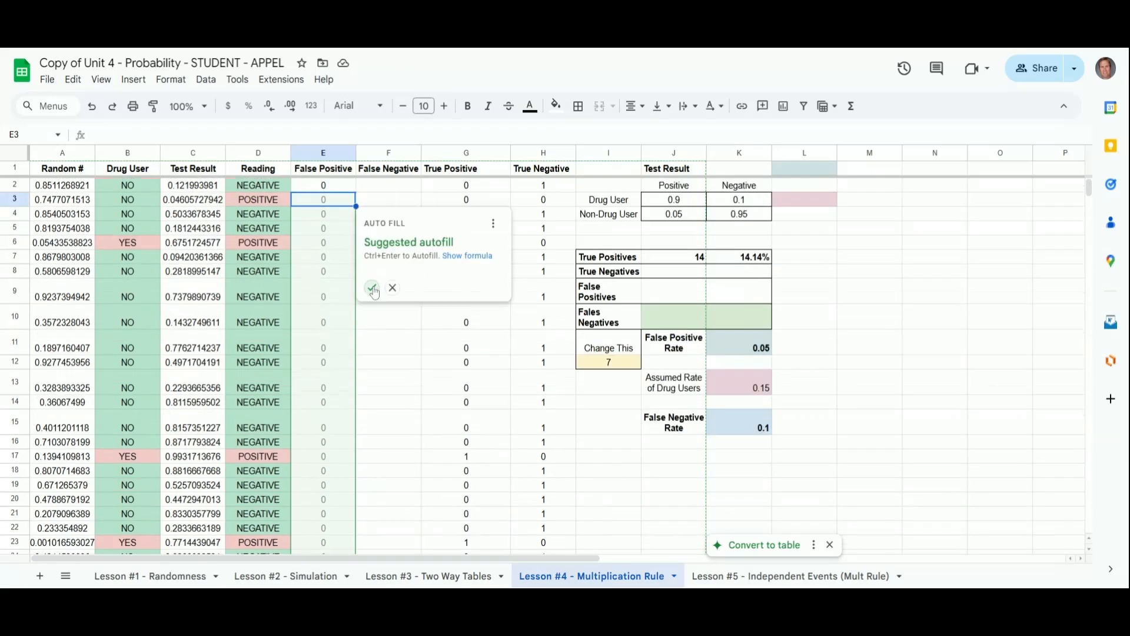
click(373, 288)
Step: Edit the first False Positive formula, replacing one cell reference's column letter with B
scroll(246, 343, down, 3)
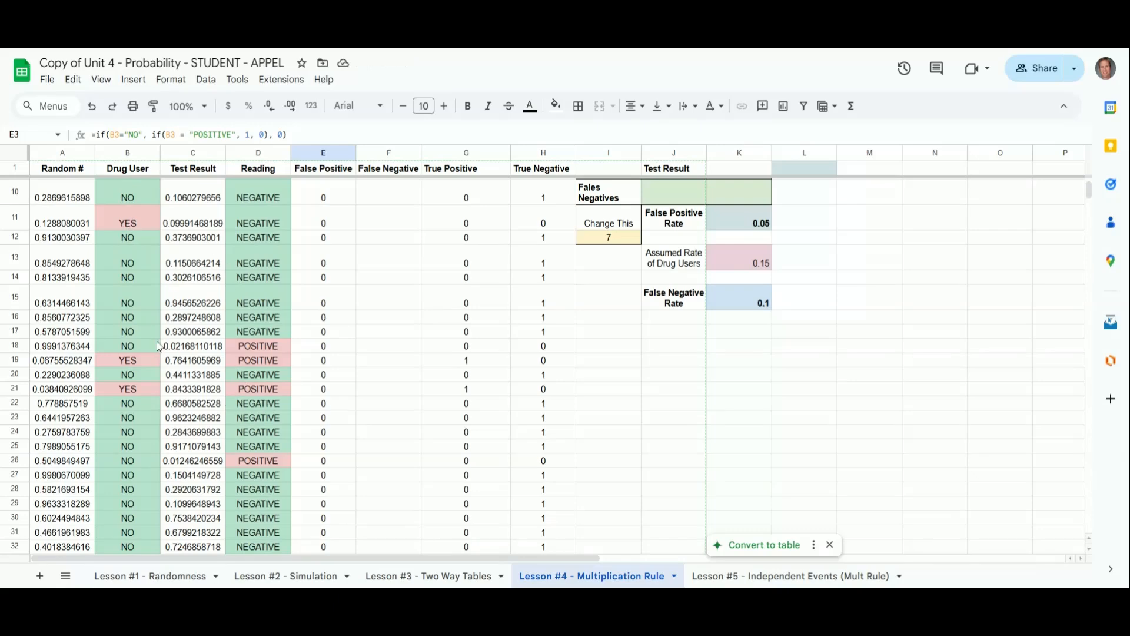
click(324, 347)
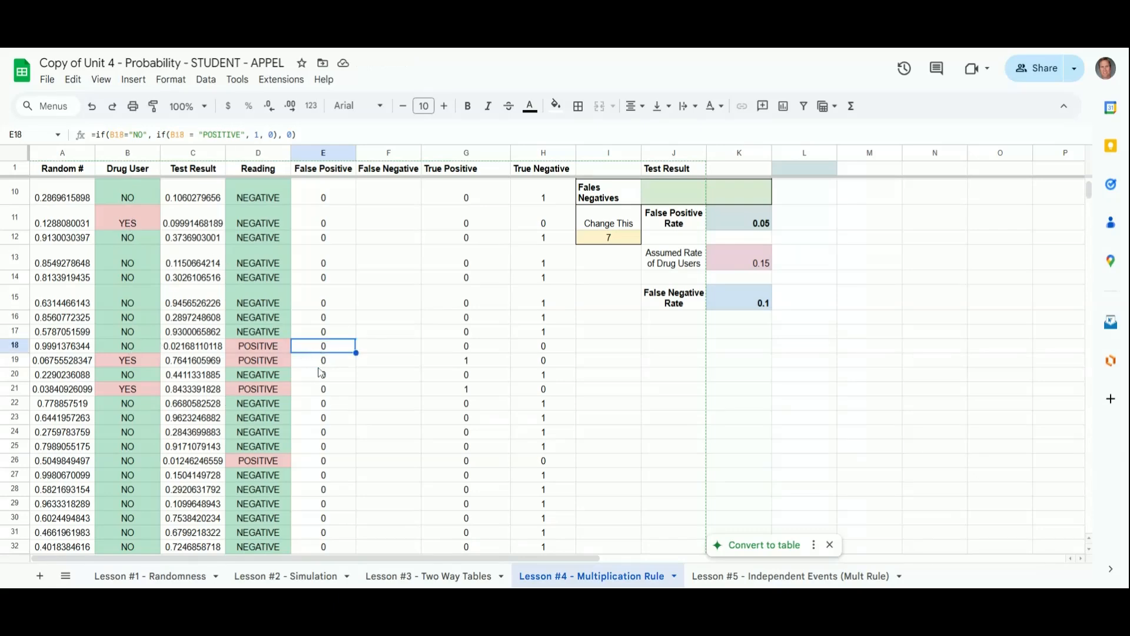
scroll(361, 290, up, 3)
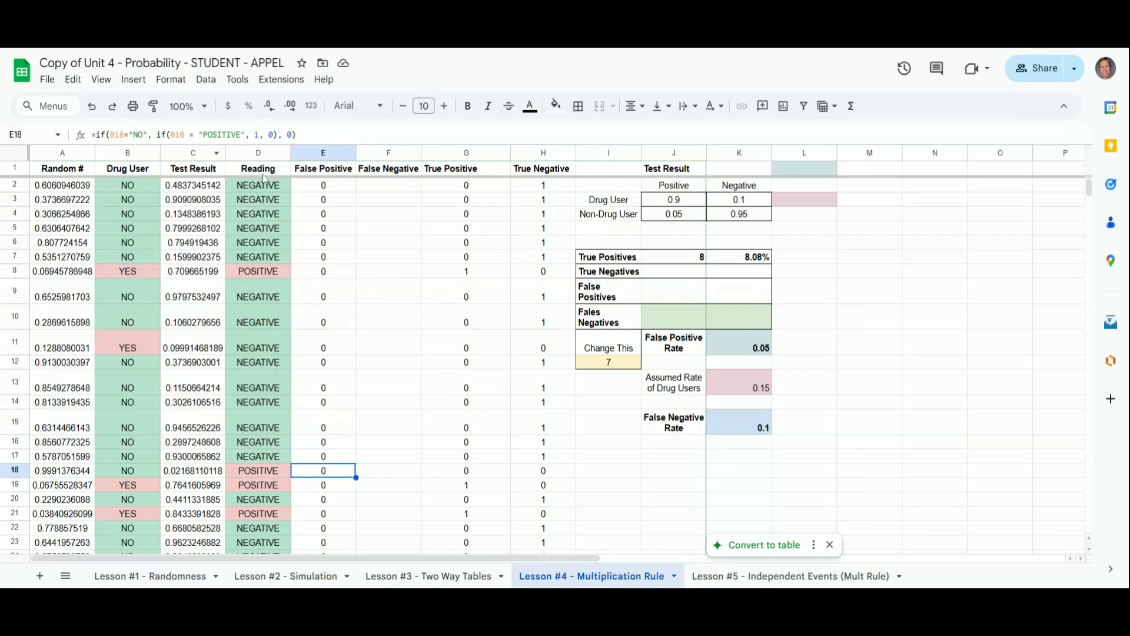
click(324, 184)
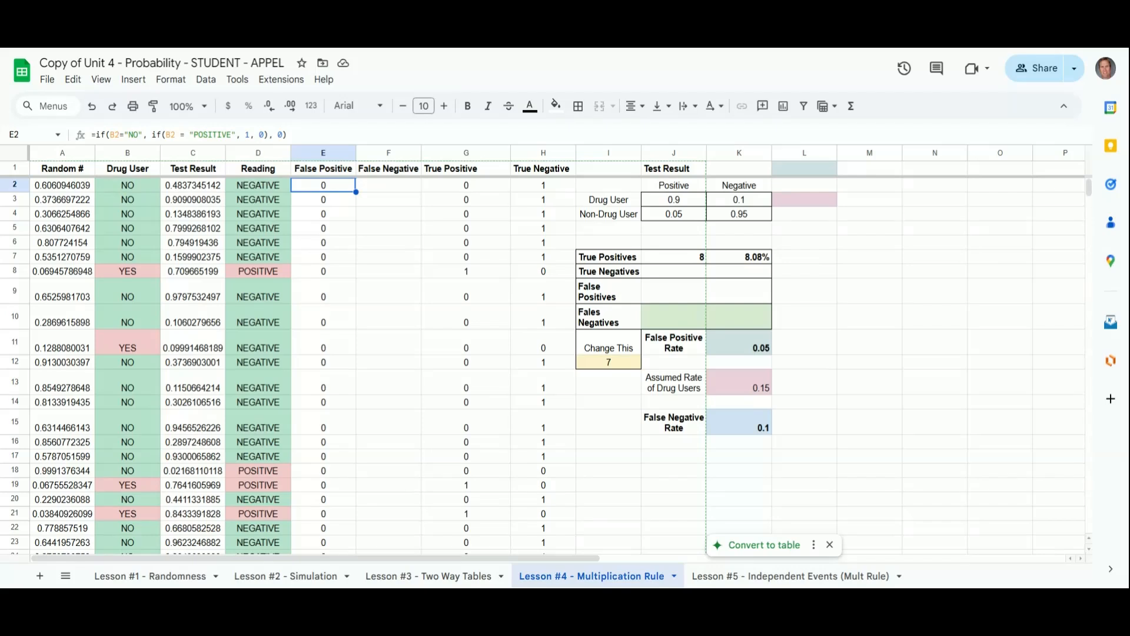
click(84, 132)
click(166, 135)
key(Delete)
text(B)
key(Return)
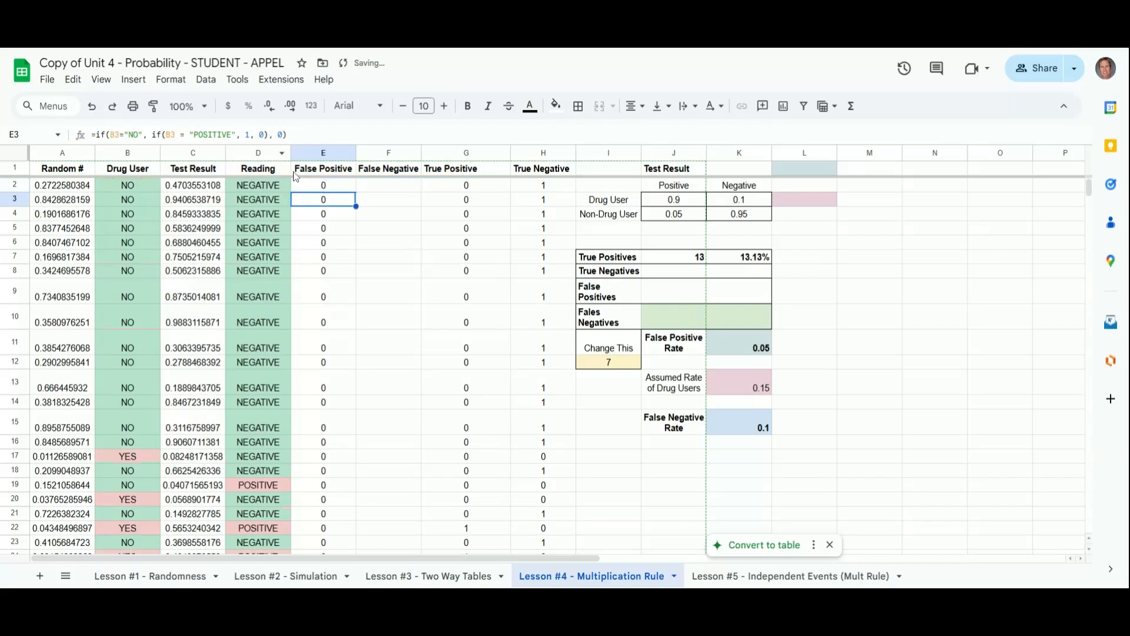
Step: Fill the first False Positive formula down through row 100 and scan the column's results
click(321, 186)
drag(356, 193, 336, 329)
scroll(337, 329, up, 20)
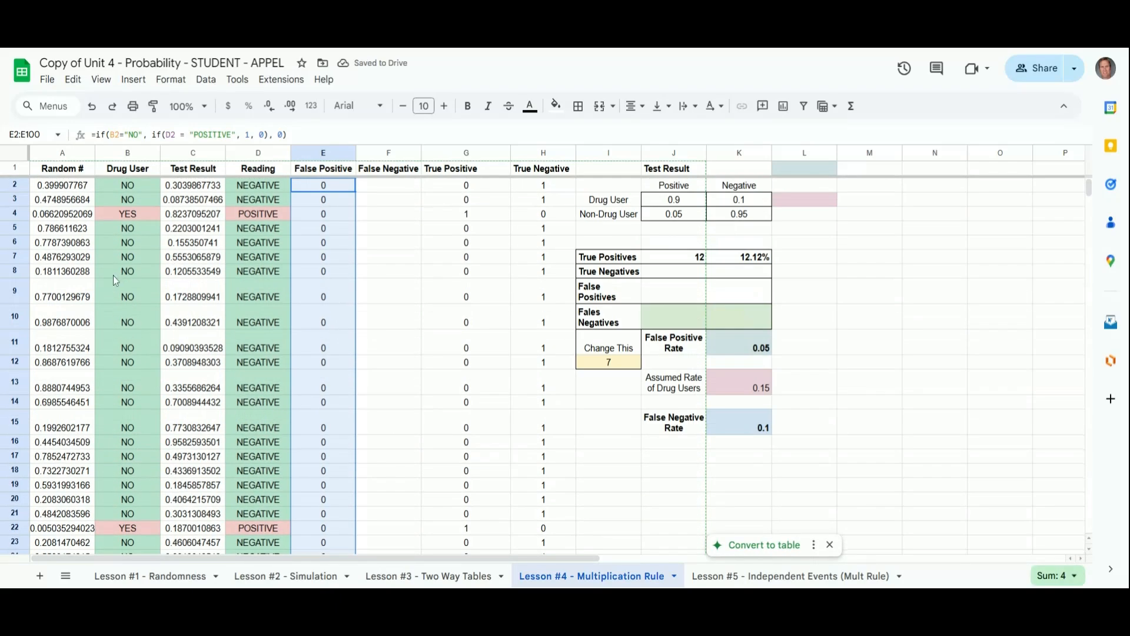
scroll(158, 292, down, 5)
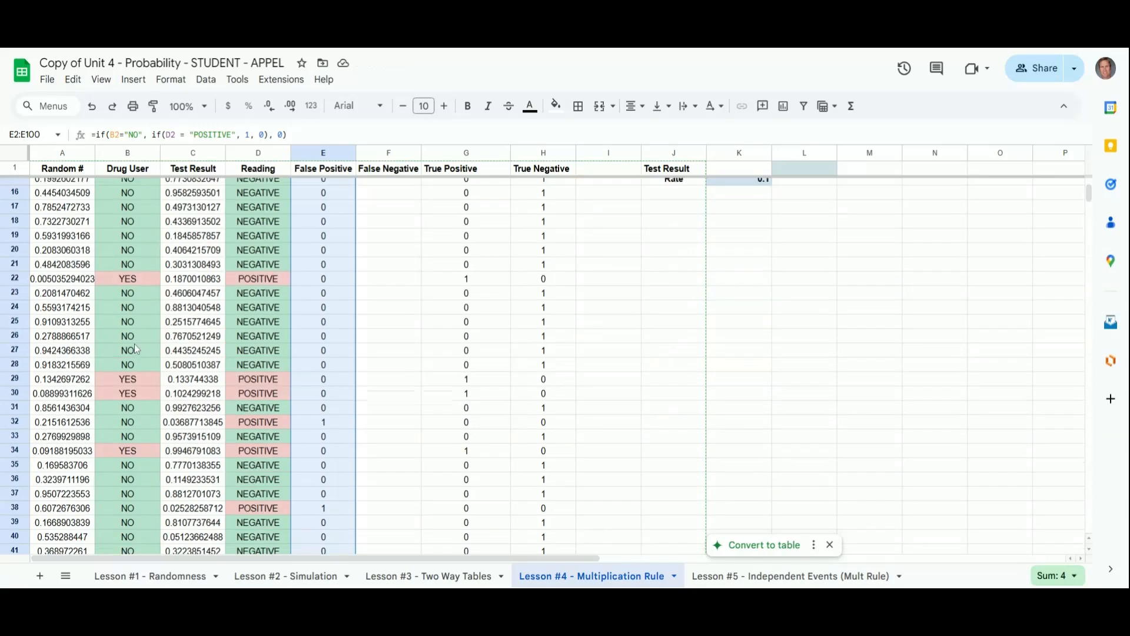
click(333, 515)
scroll(315, 503, down, 7)
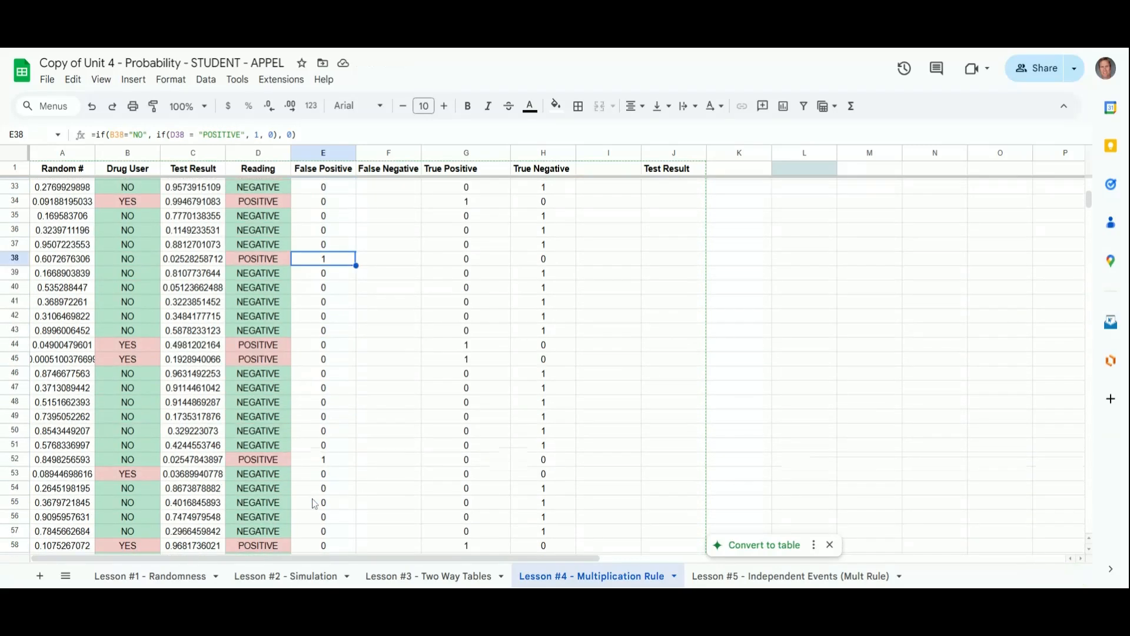
scroll(376, 405, up, 12)
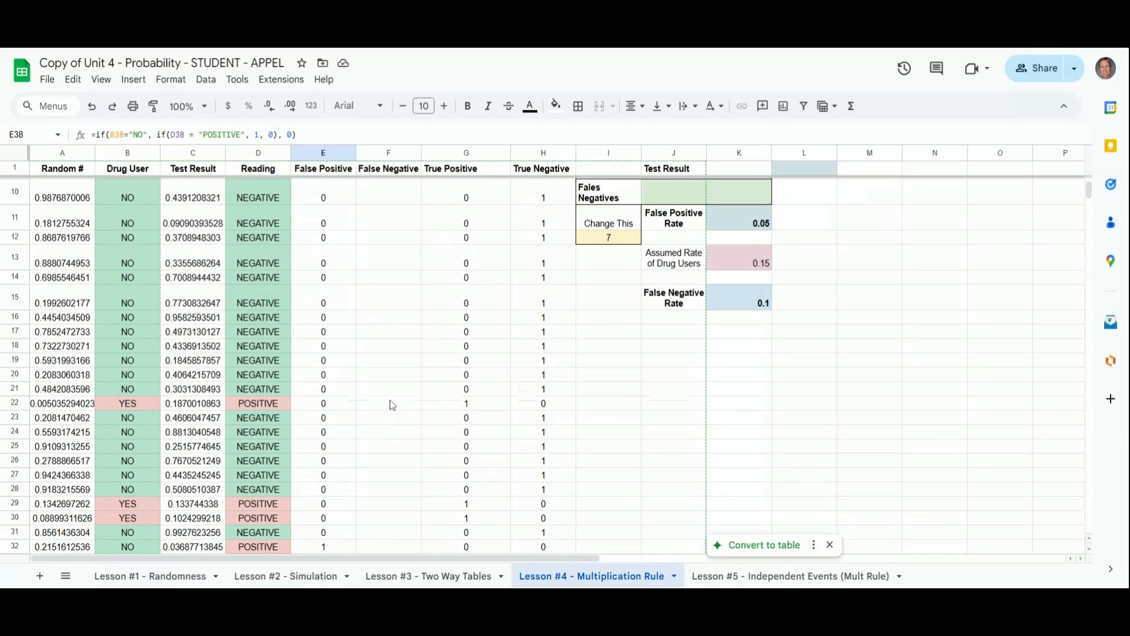
Step: Enter =if(B2="YES", if(D2="NEGATIVE", 1,0),0) in the first False Negative cell, accept autofill down the column, and scroll through the results
click(386, 189)
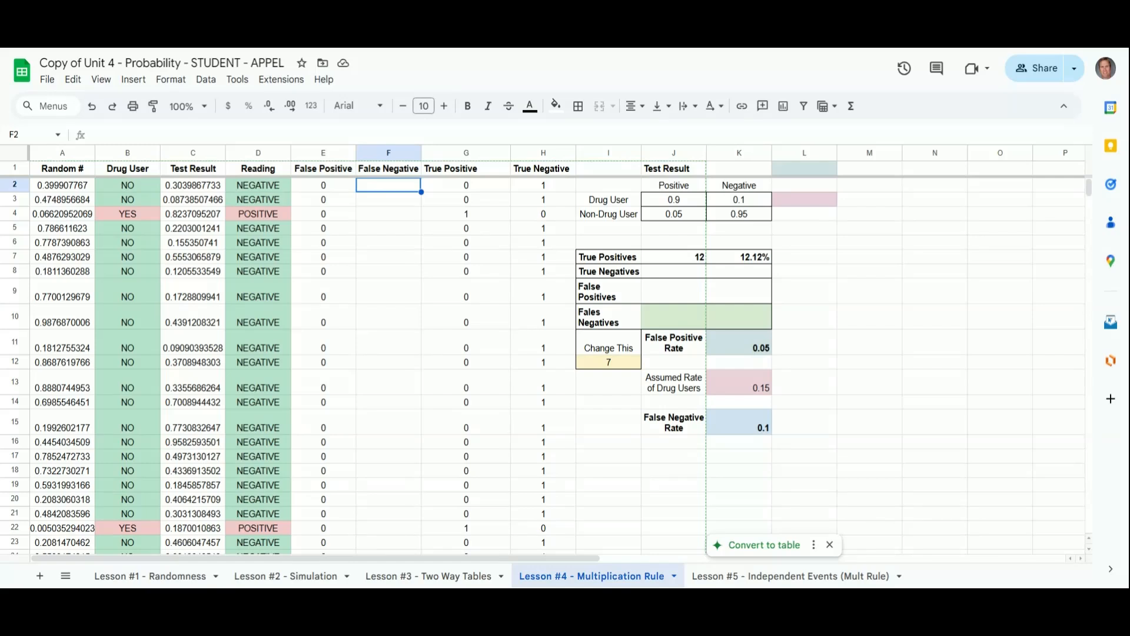
double_click(388, 187)
text(=if()
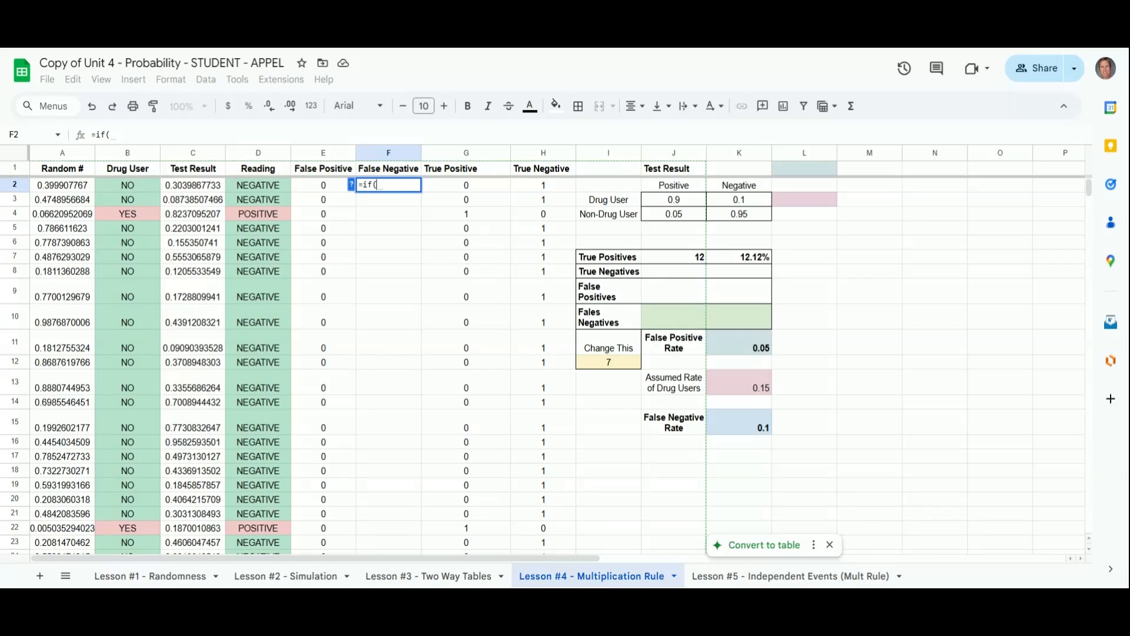
click(137, 186)
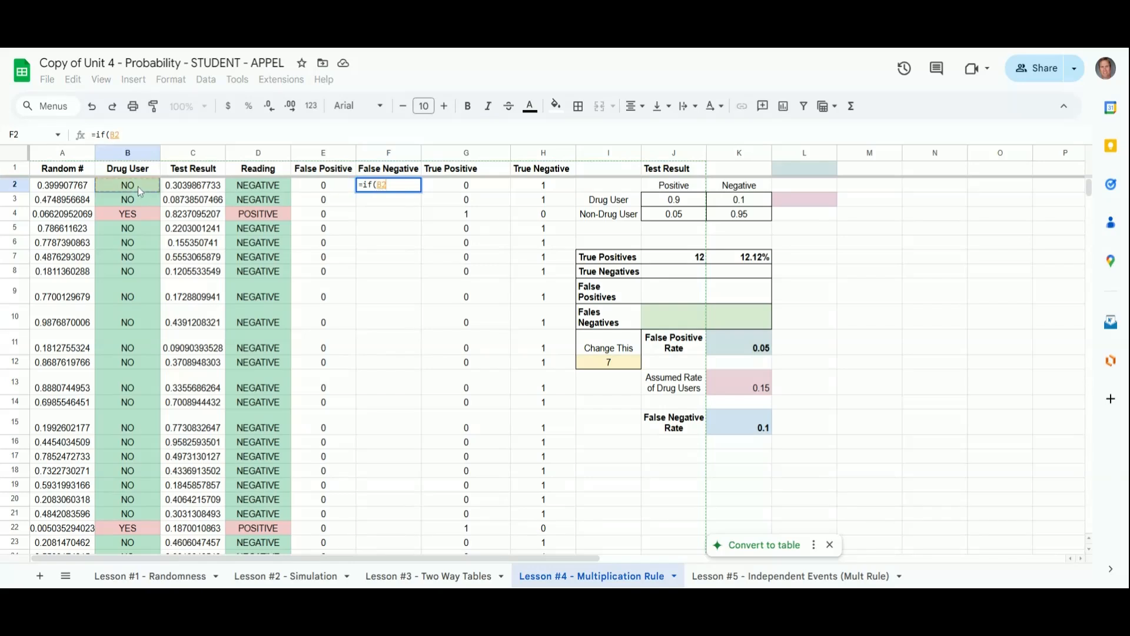
text(="YES")
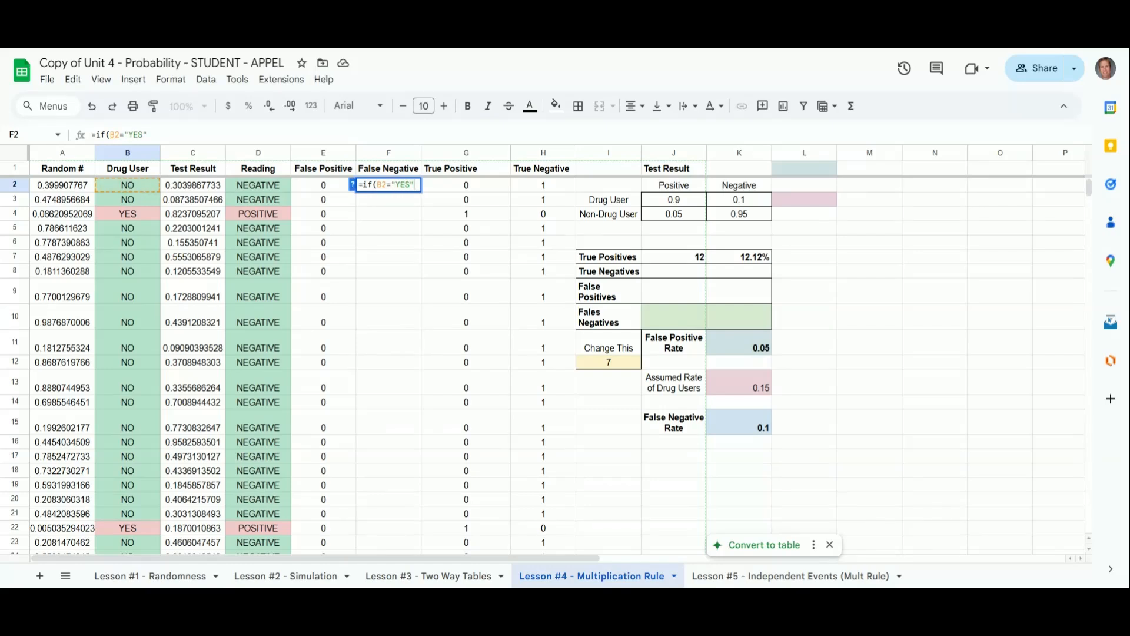
text(, )
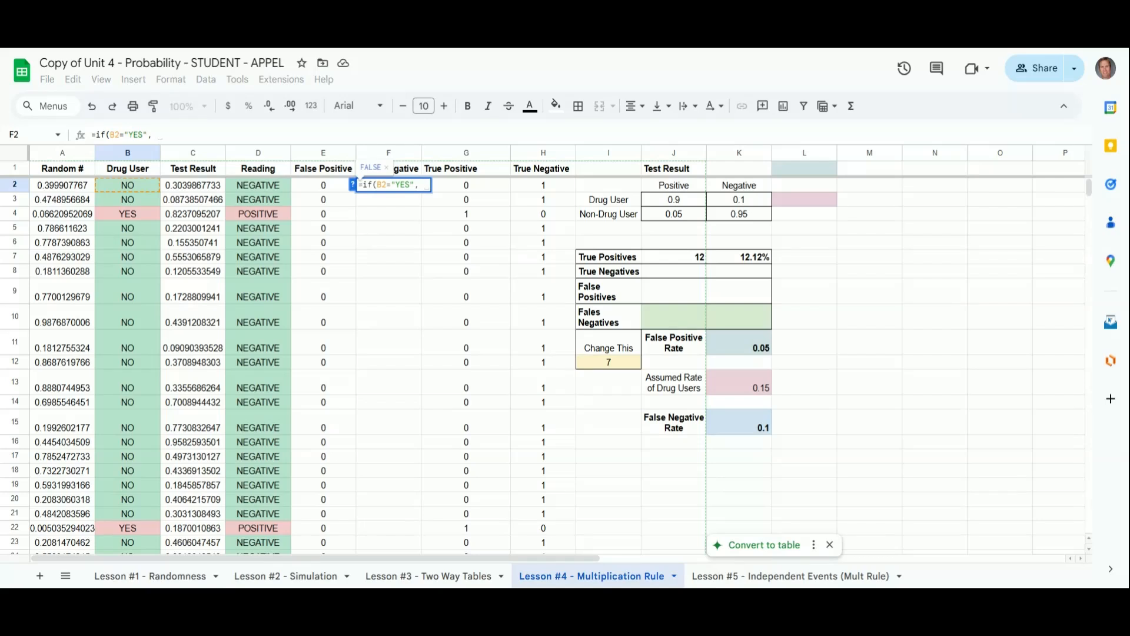
text(if()
click(260, 187)
text(="NEGATIVE")
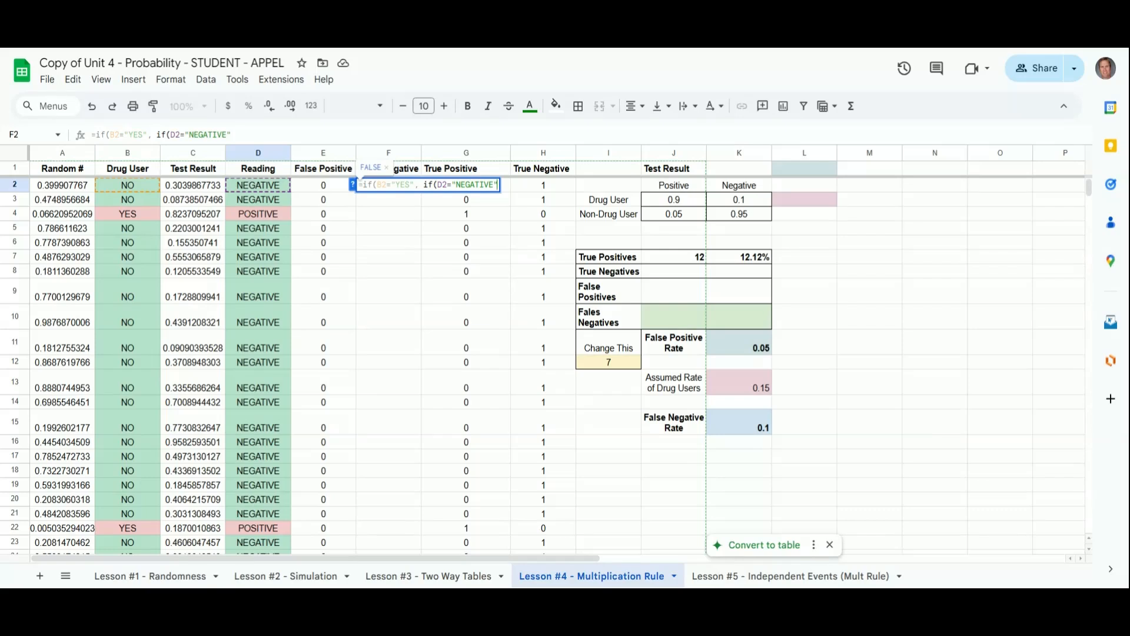
text(, )
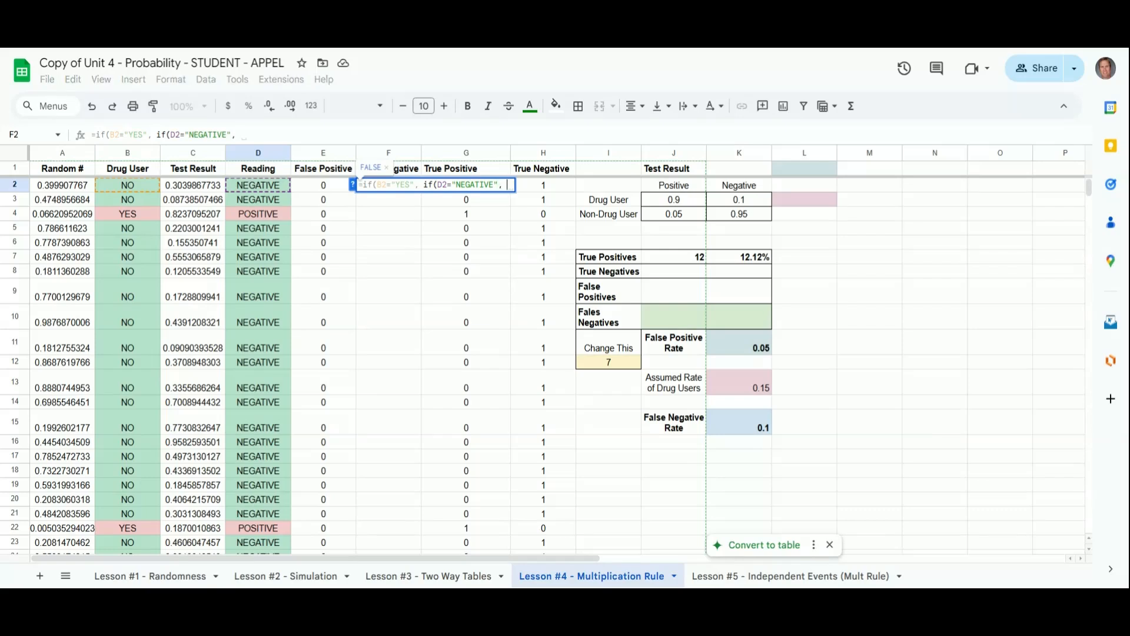
text(1,0)
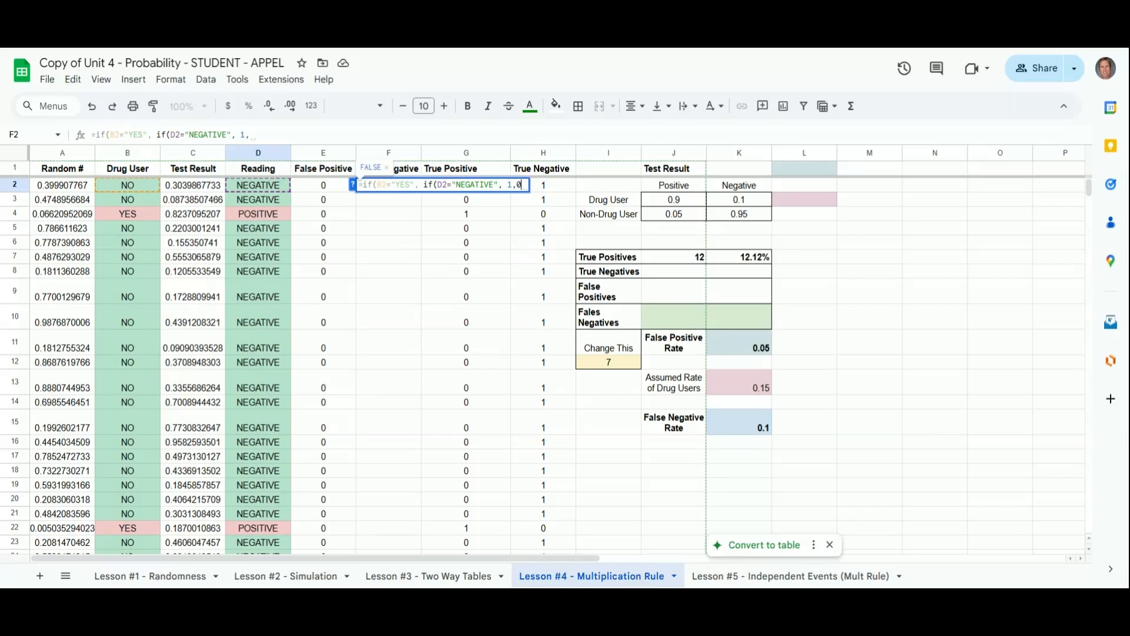
text(),0))
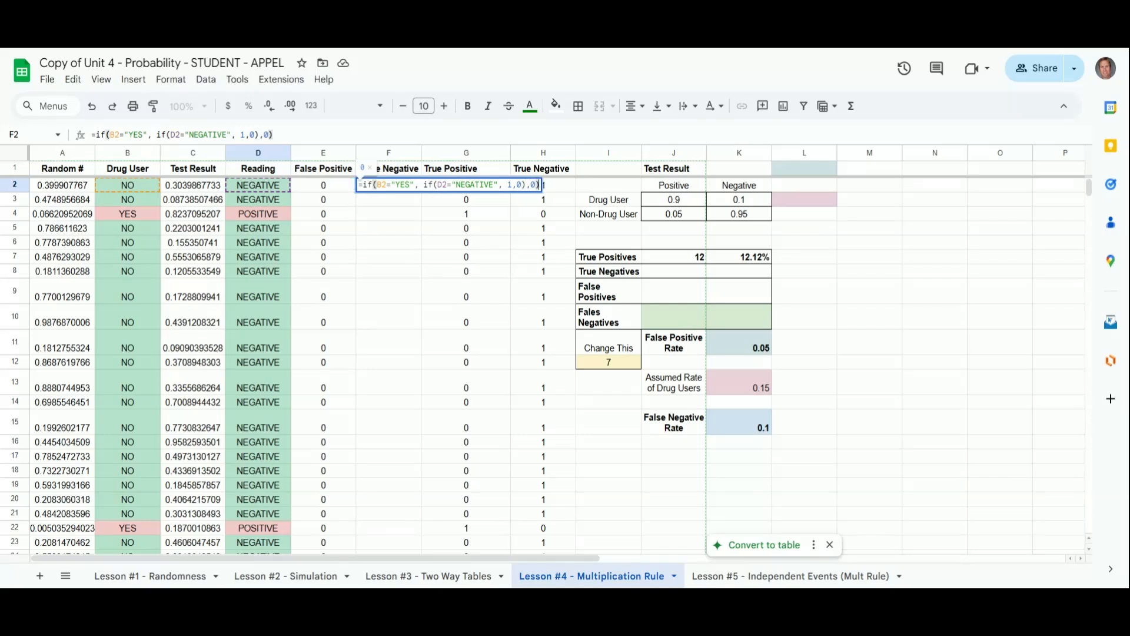
key(Return)
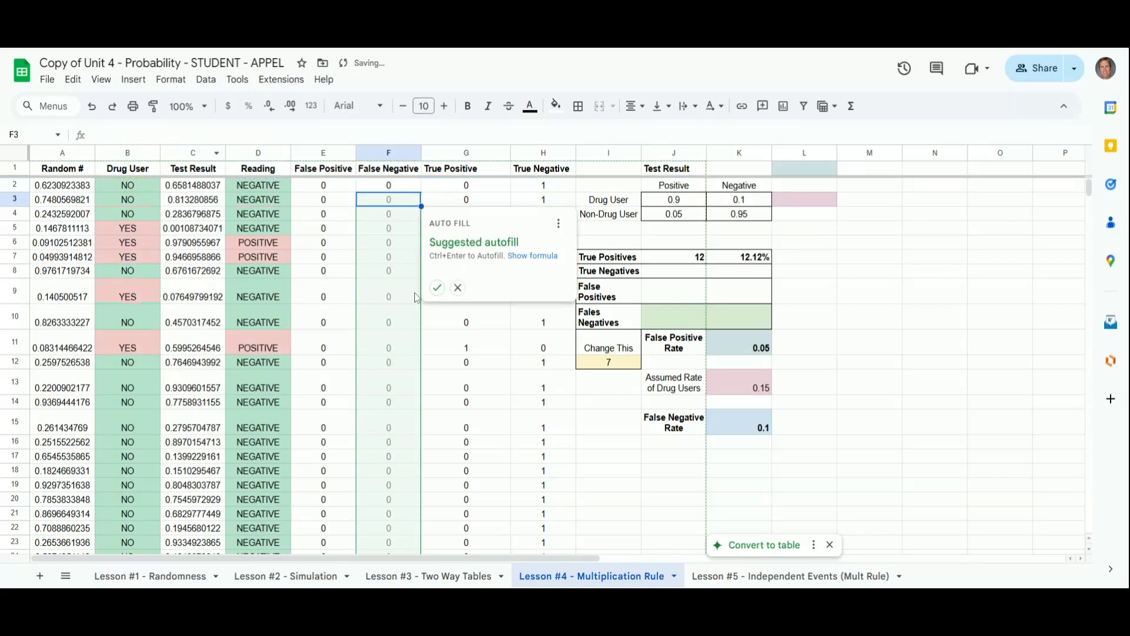
click(437, 287)
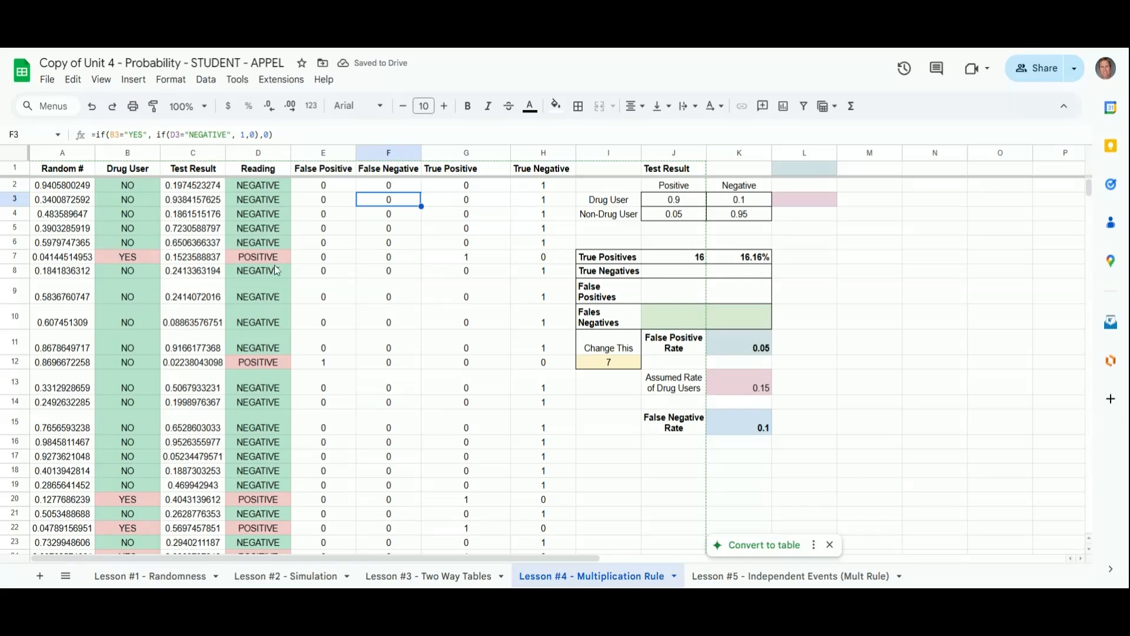
scroll(155, 366, down, 3)
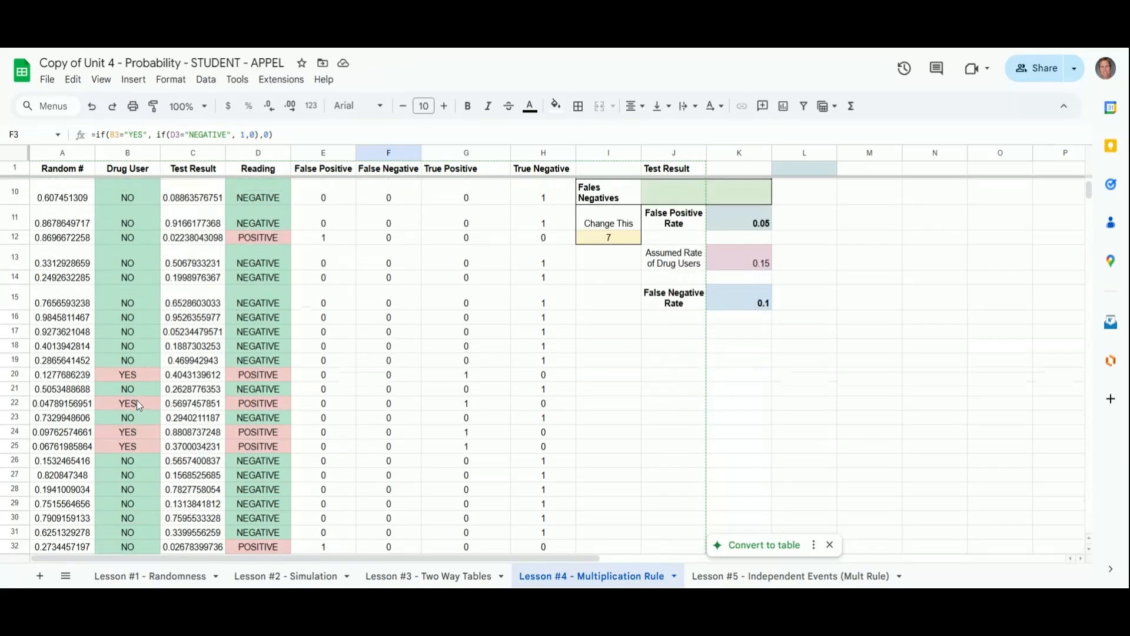
scroll(144, 402, down, 4)
scroll(135, 406, down, 2)
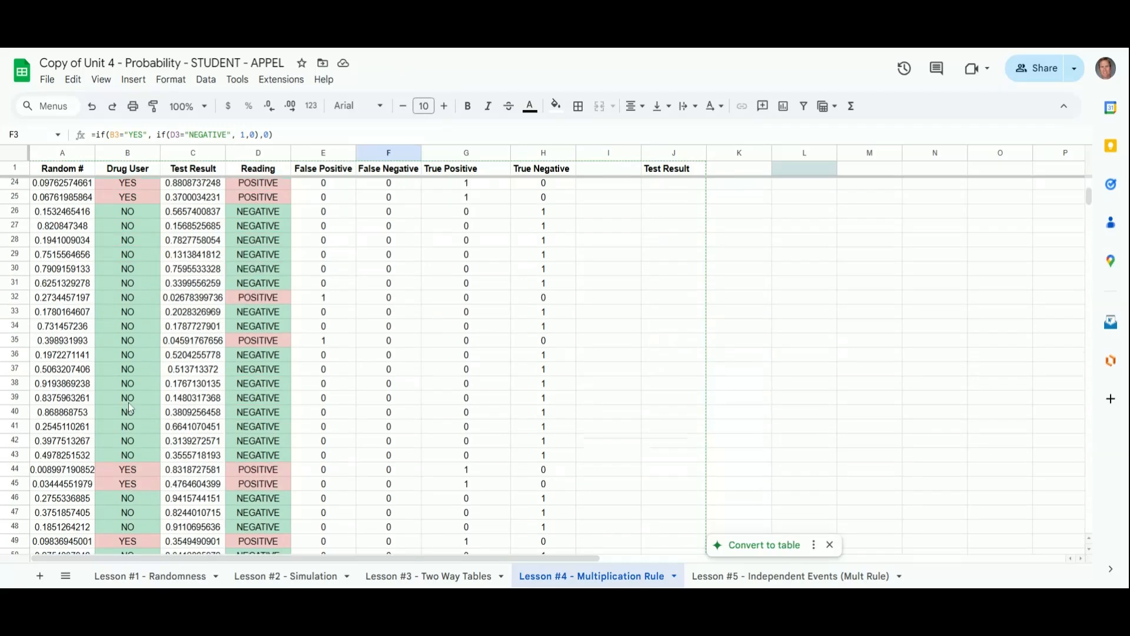
scroll(138, 329, down, 5)
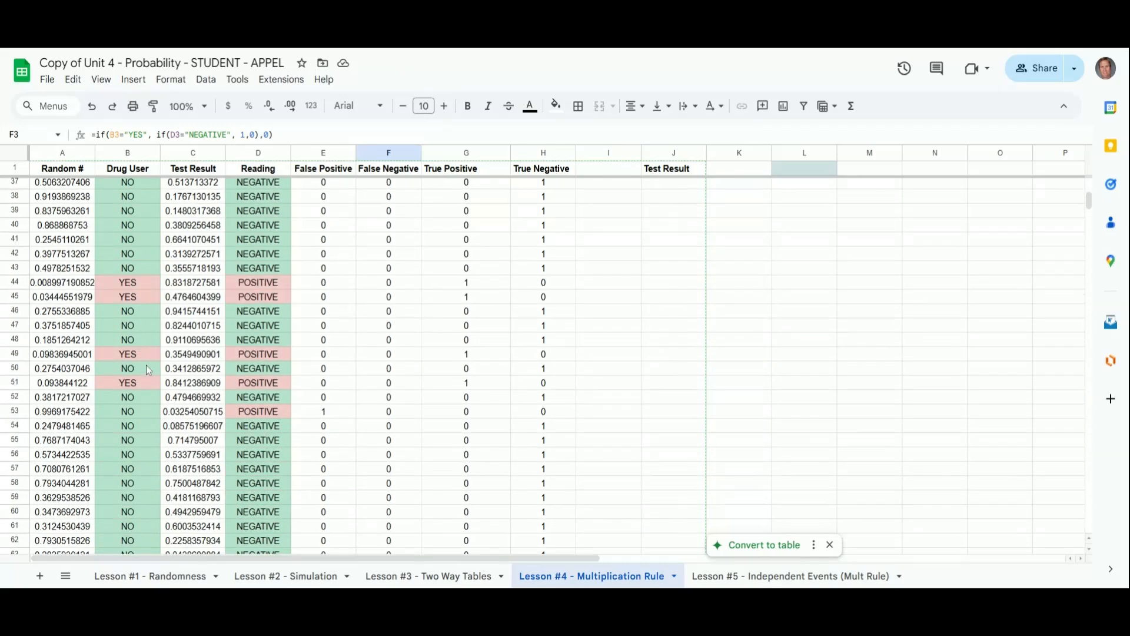
scroll(145, 368, down, 7)
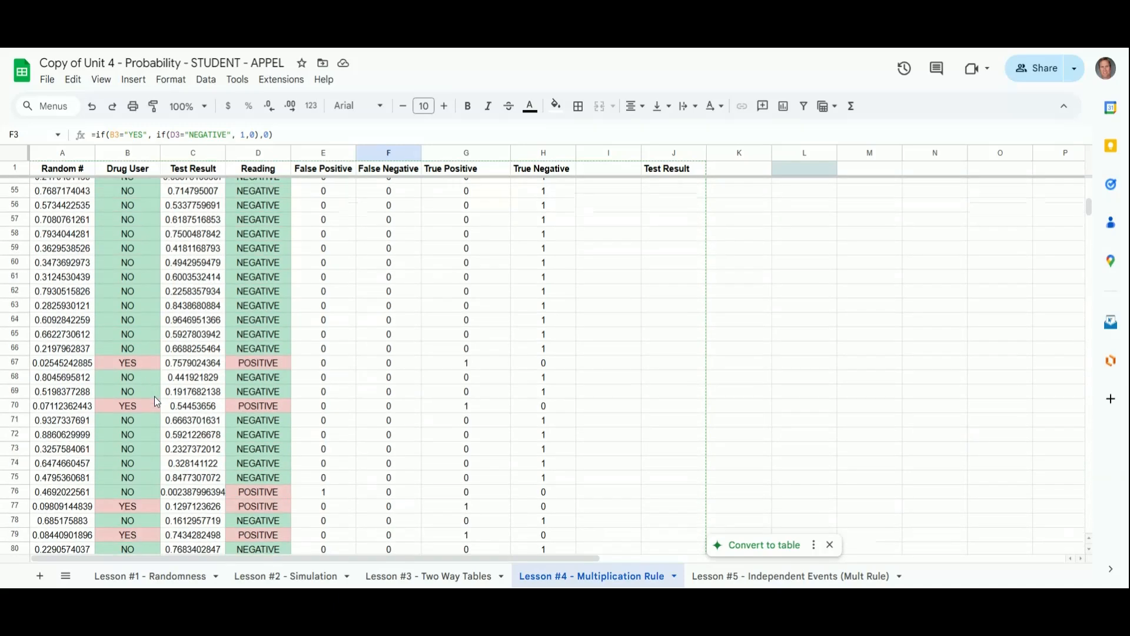
Step: Inspect the False Negative results further down the sheet, checking a flagged row, and return to the top
scroll(131, 439, down, 2)
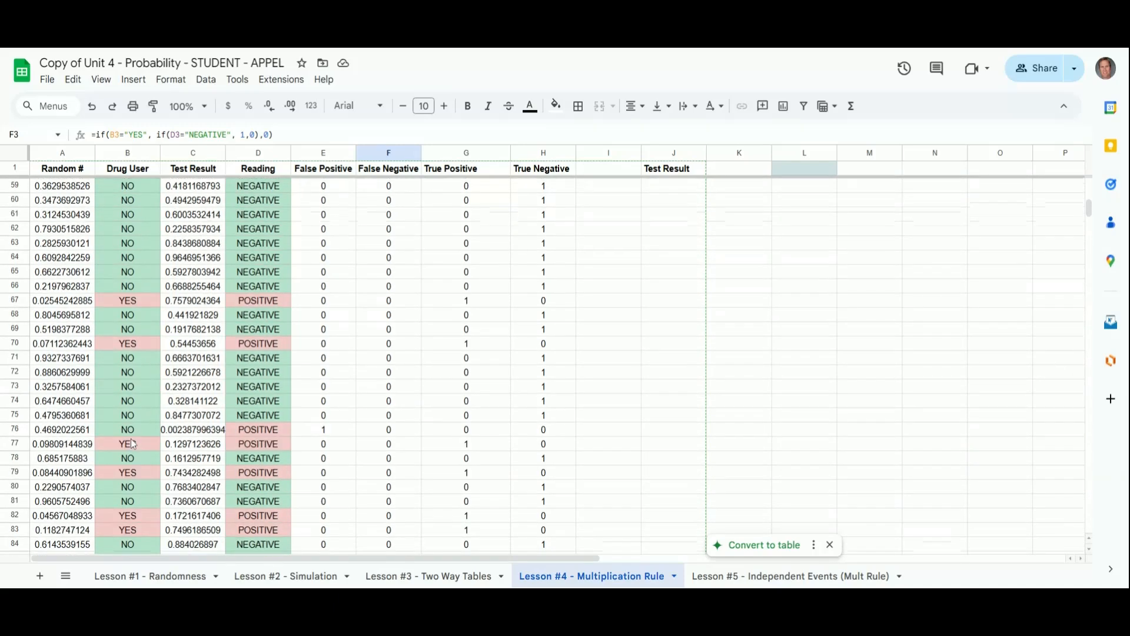
scroll(145, 457, down, 4)
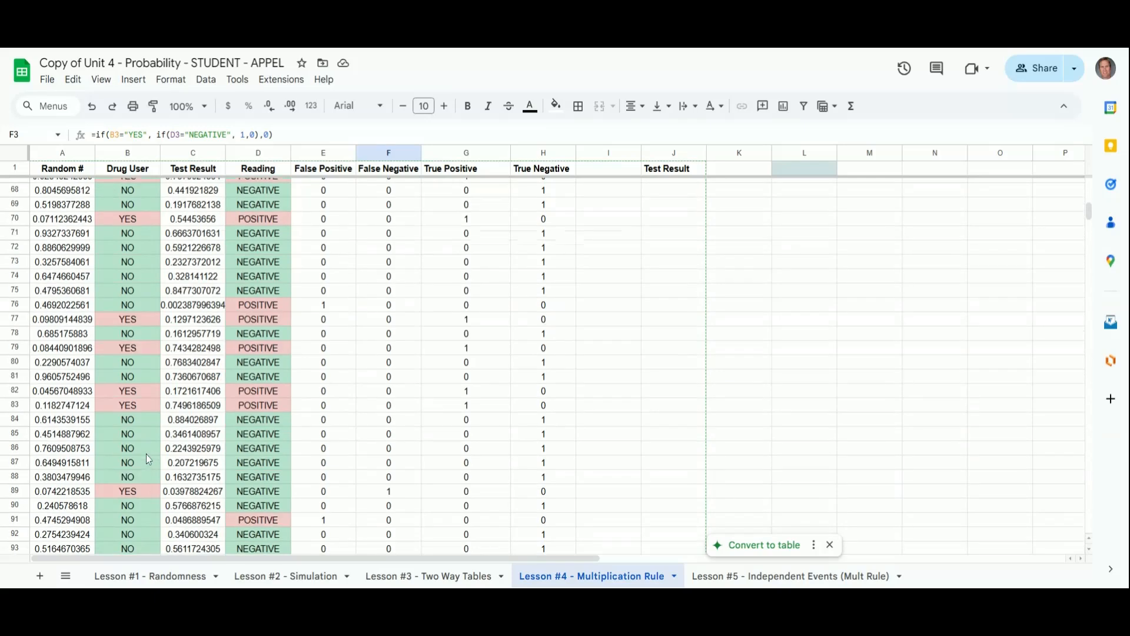
click(388, 492)
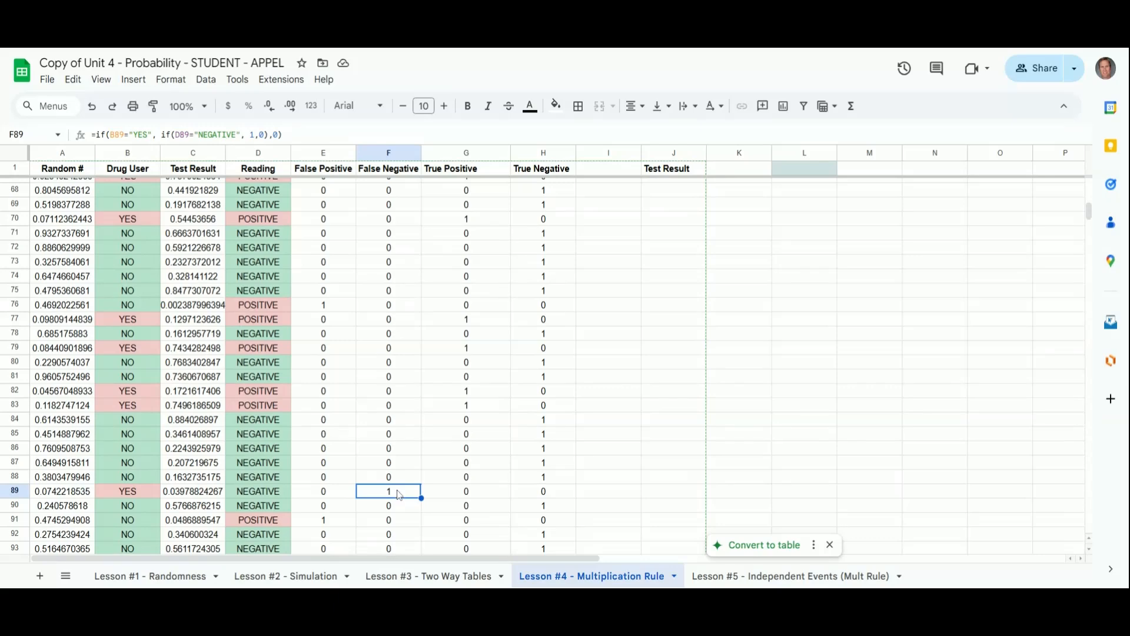
scroll(399, 494, up, 20)
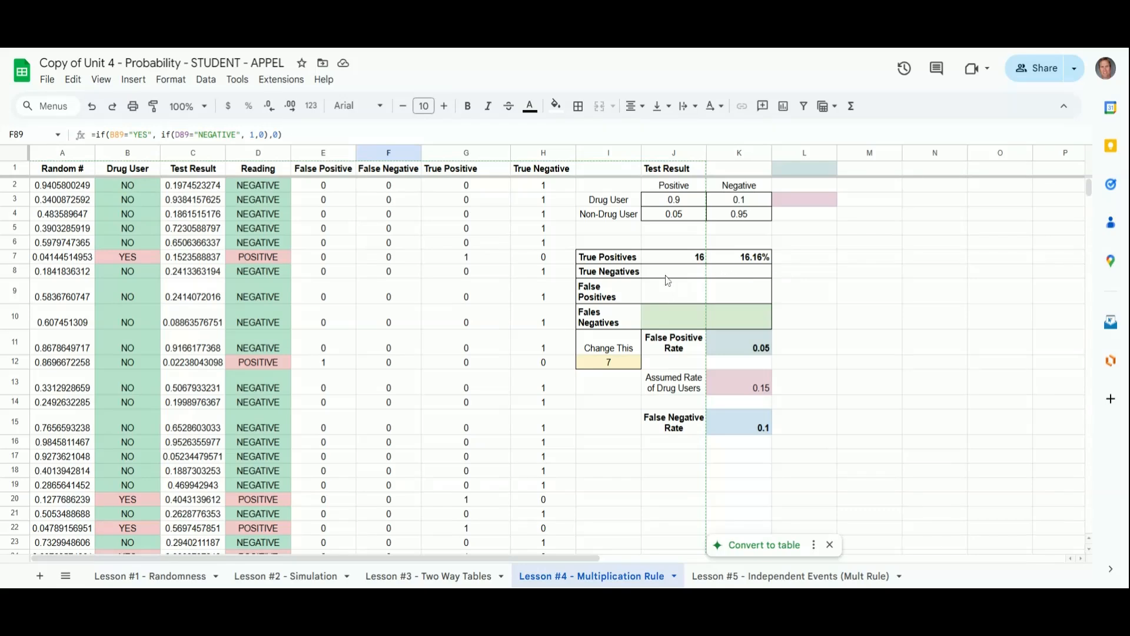
Step: Enter =countif(H:H,1) in the True Negatives count cell of the summary table
click(667, 294)
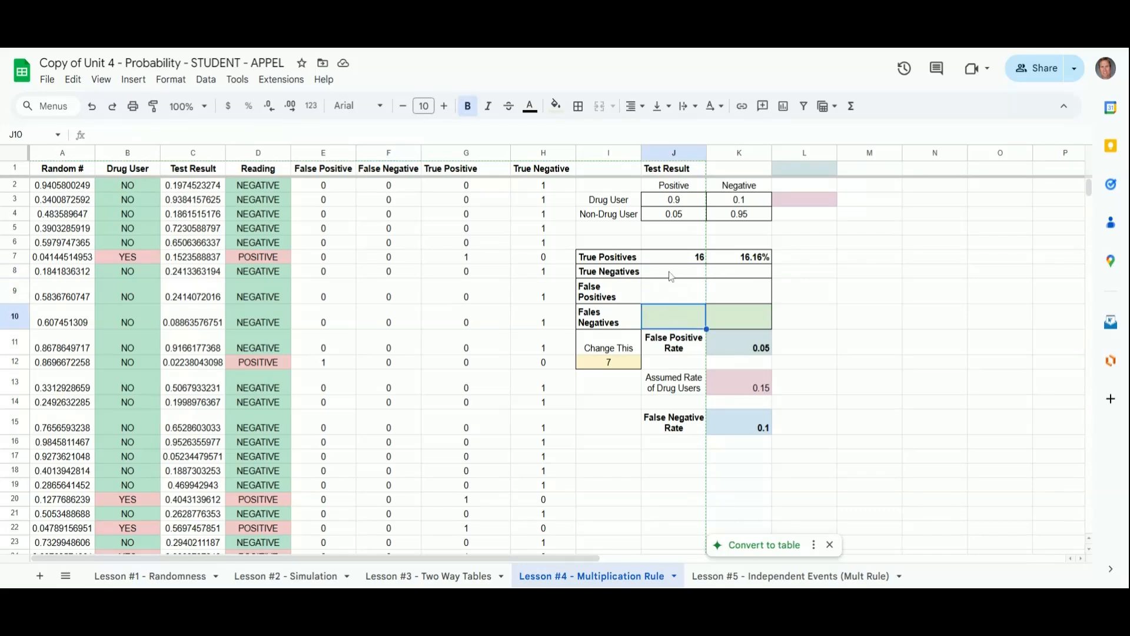
click(672, 274)
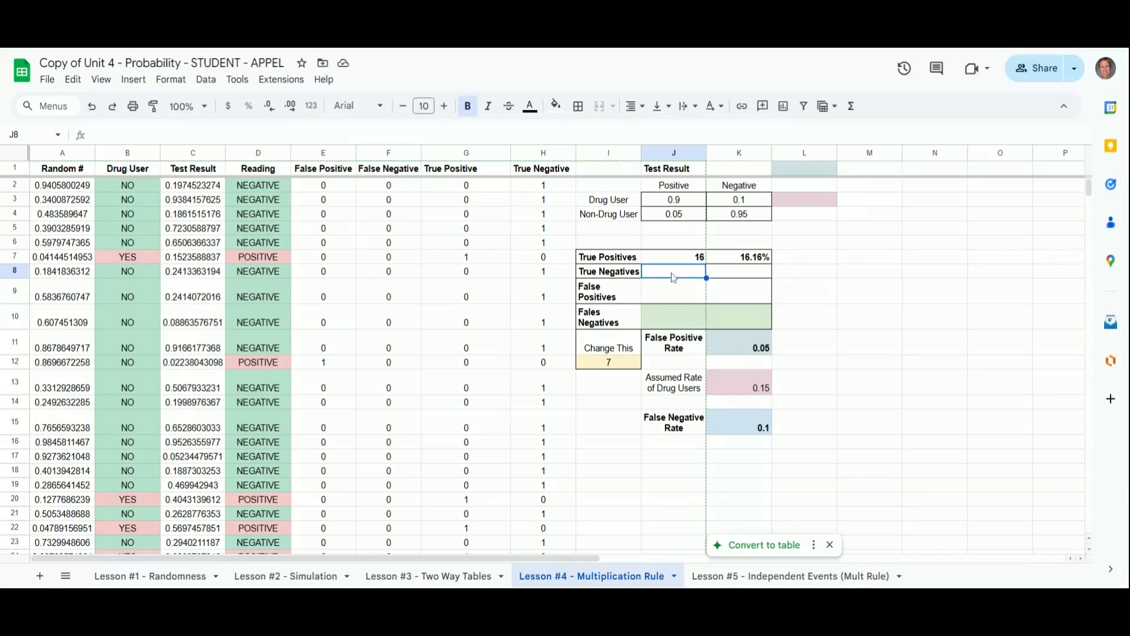
text(=)
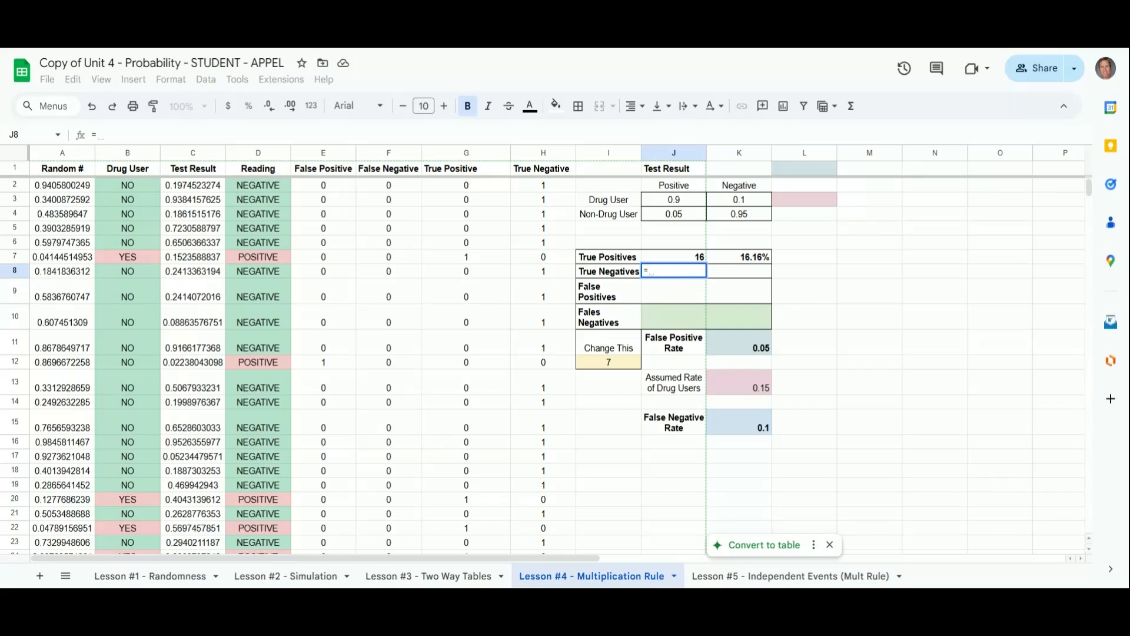
key(Escape)
click(685, 259)
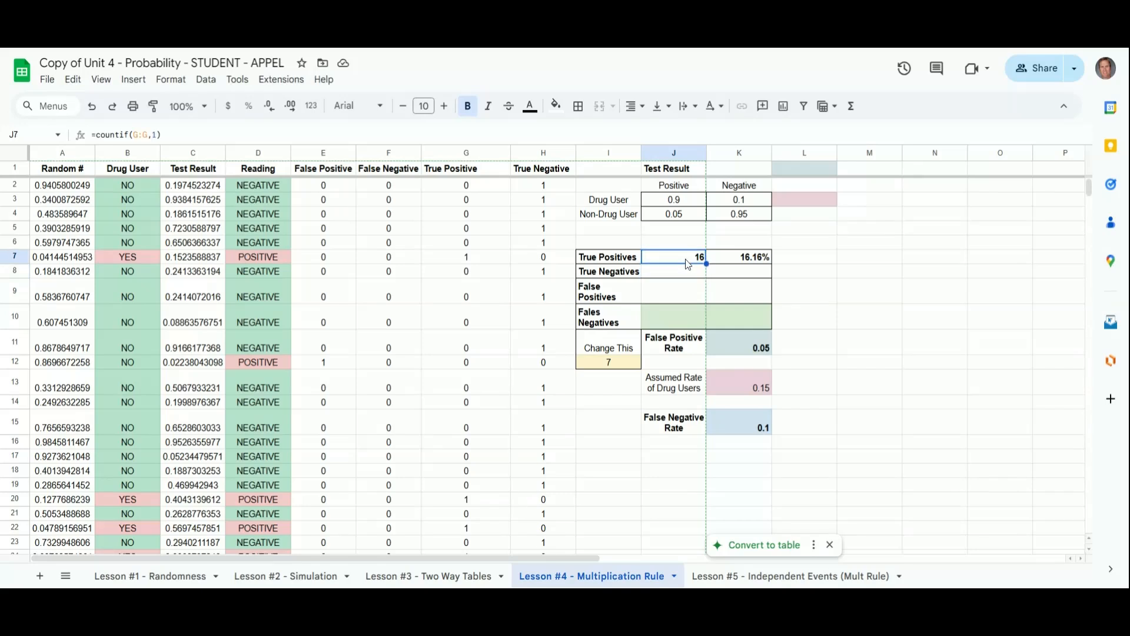
click(680, 274)
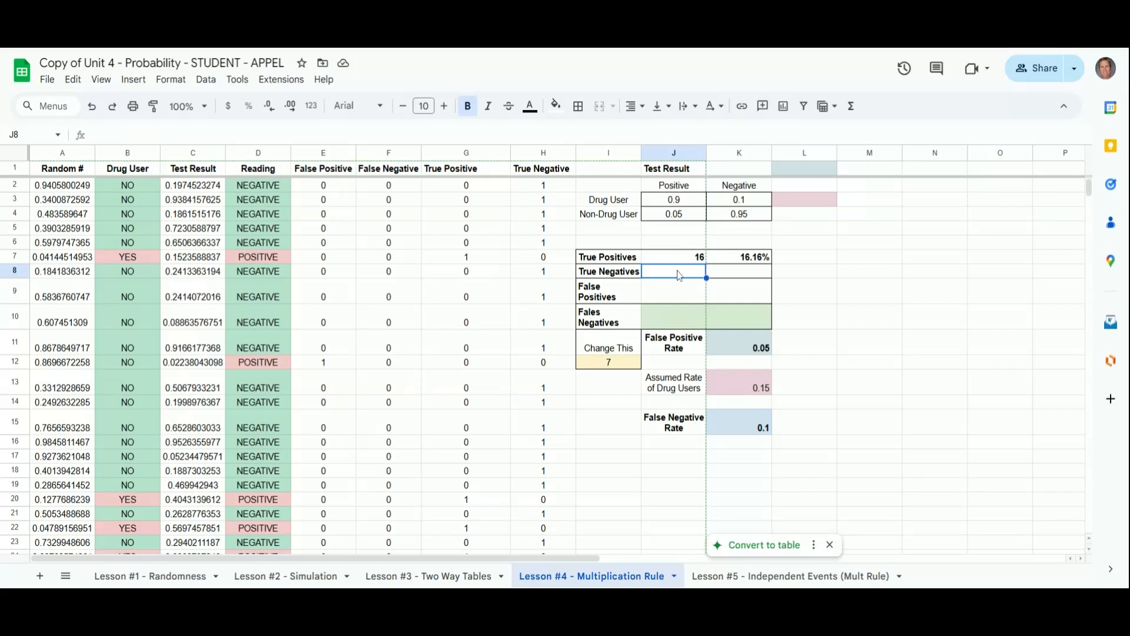
text(=countif()
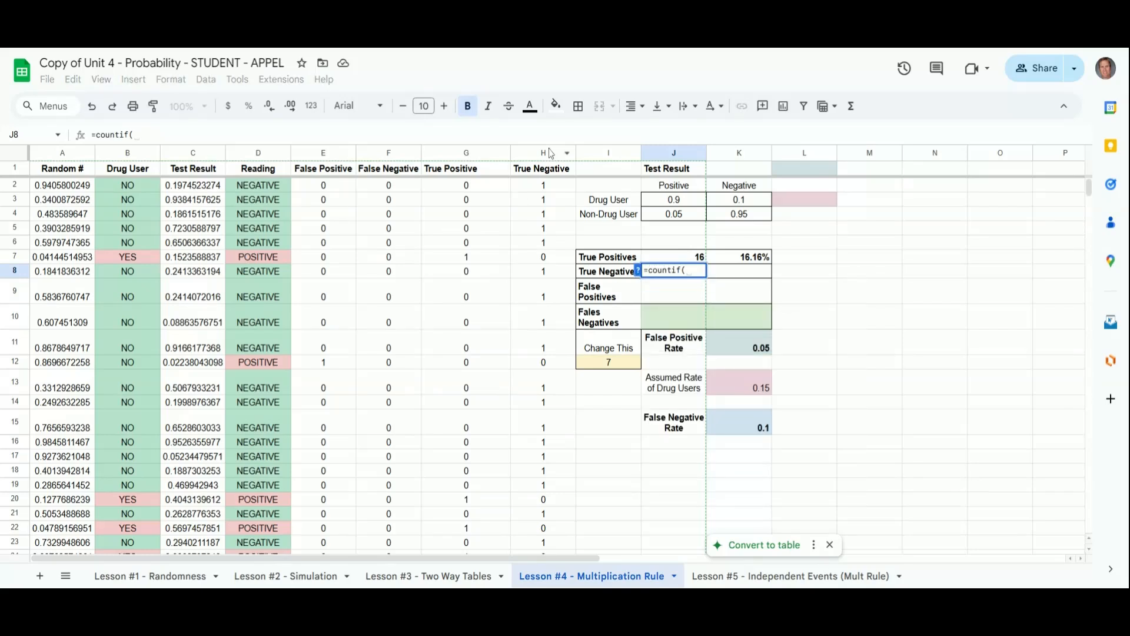
click(527, 159)
text(,1)
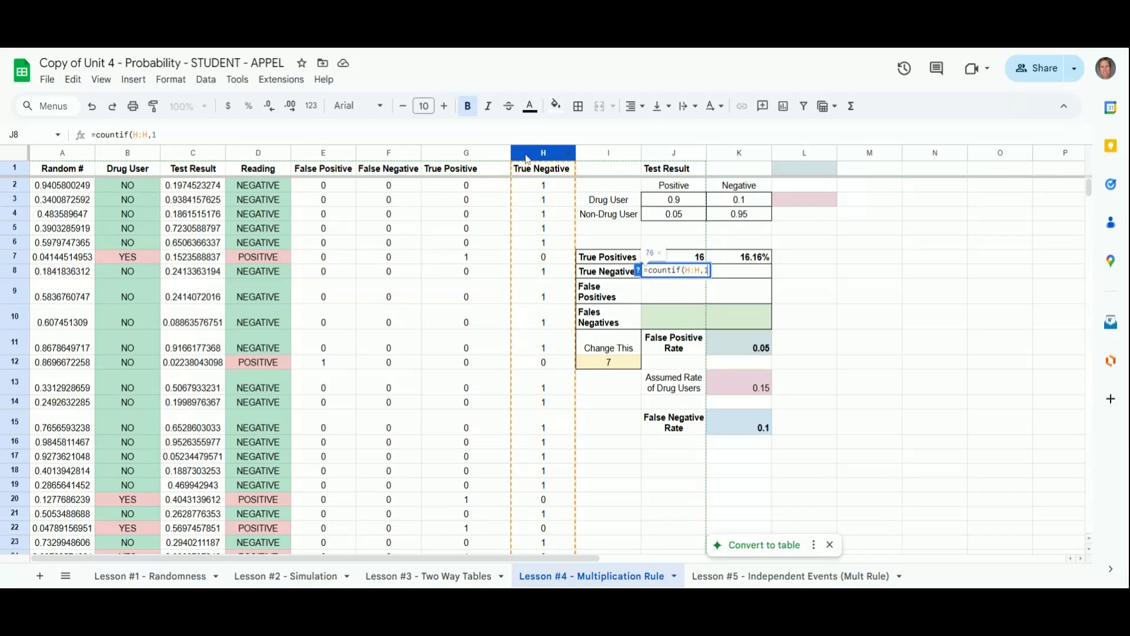
text())
key(Return)
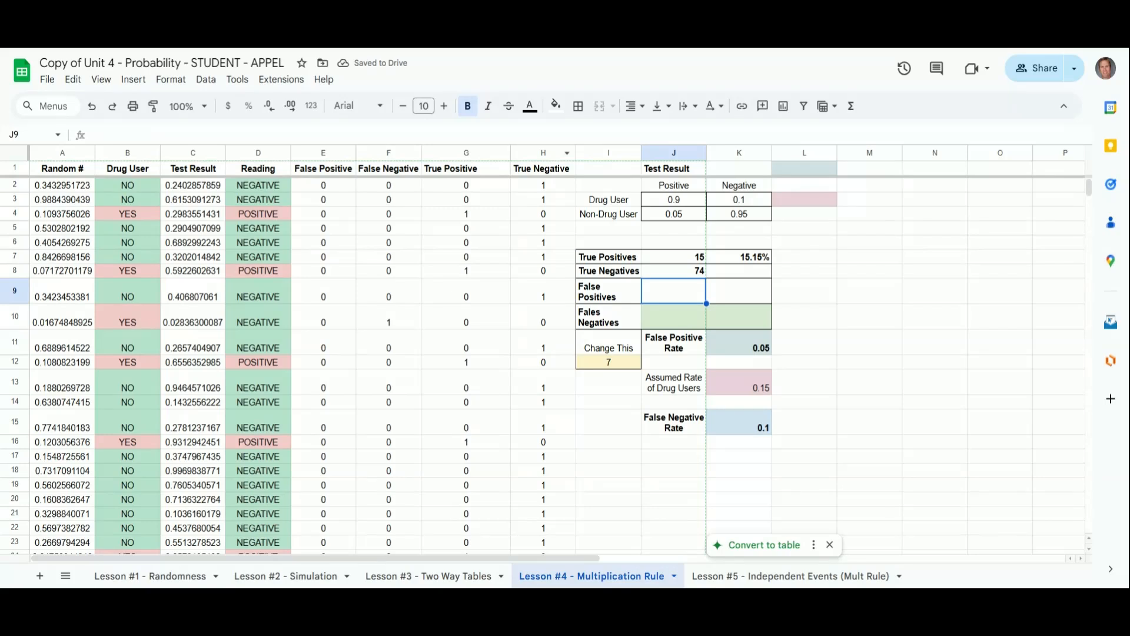
Step: Enter =countif(E:E,1) in the False Positives count cell of the summary table
text(=cj)
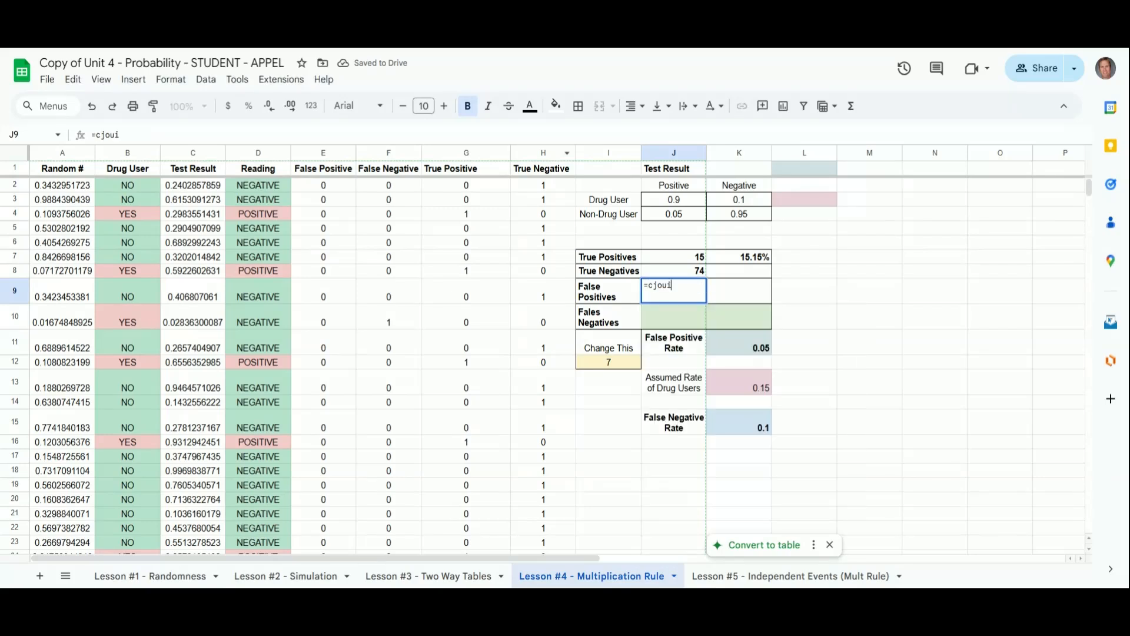
key(BackSpace)
text(oun)
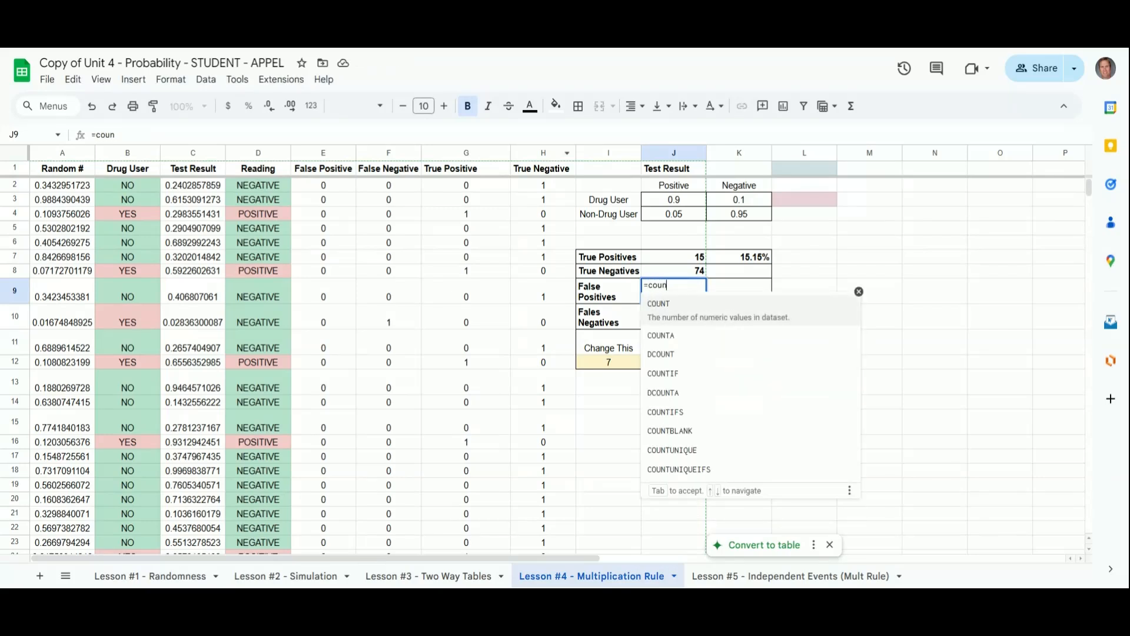
text(tif()
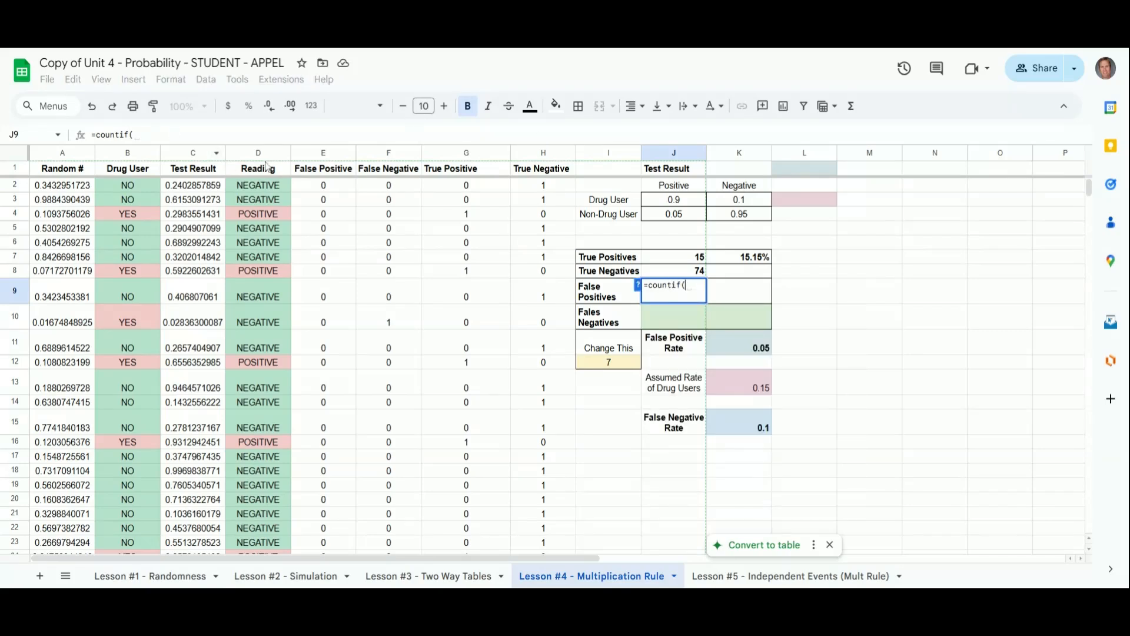
click(314, 155)
text(,1))
key(Return)
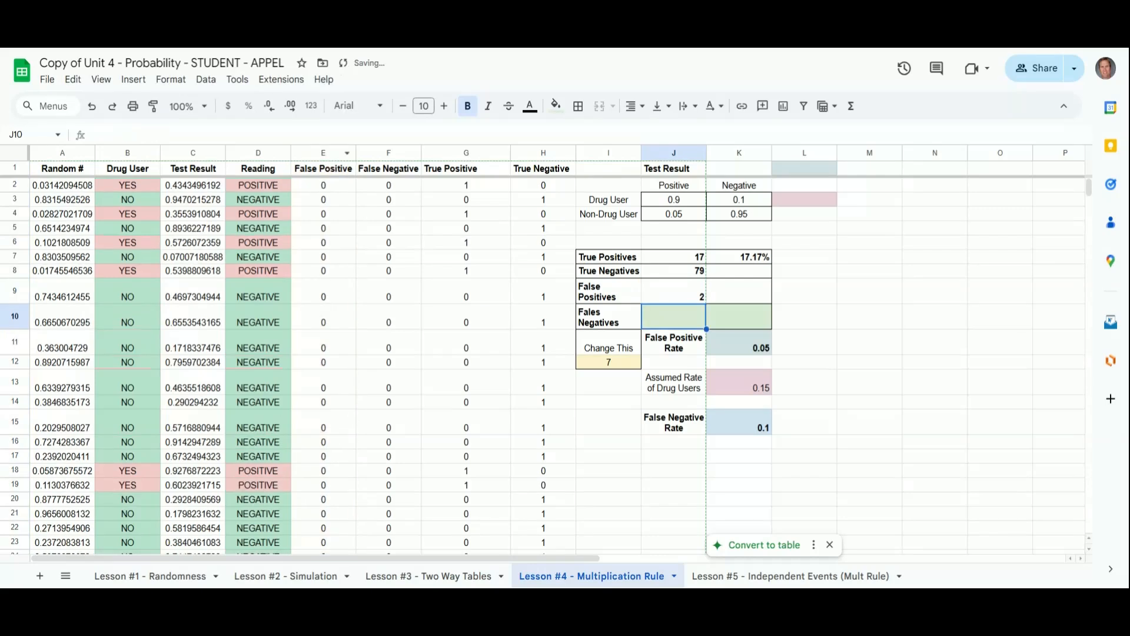
Step: Enter =countif(F:F,1) in the False Negatives count cell of the summary table
text(=c)
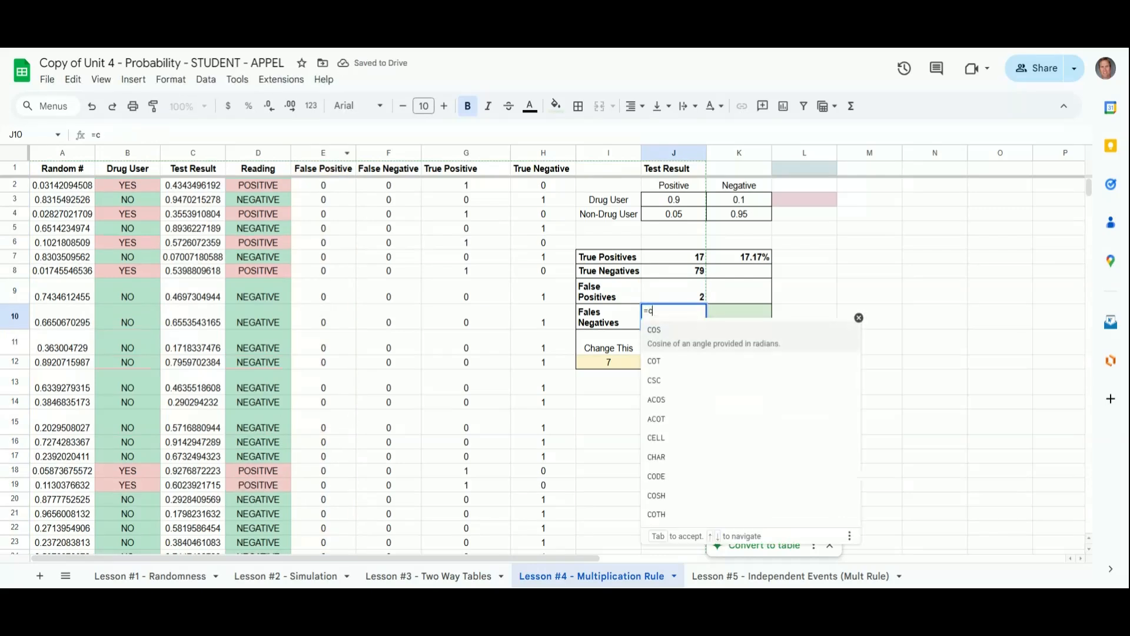
text(ountif()
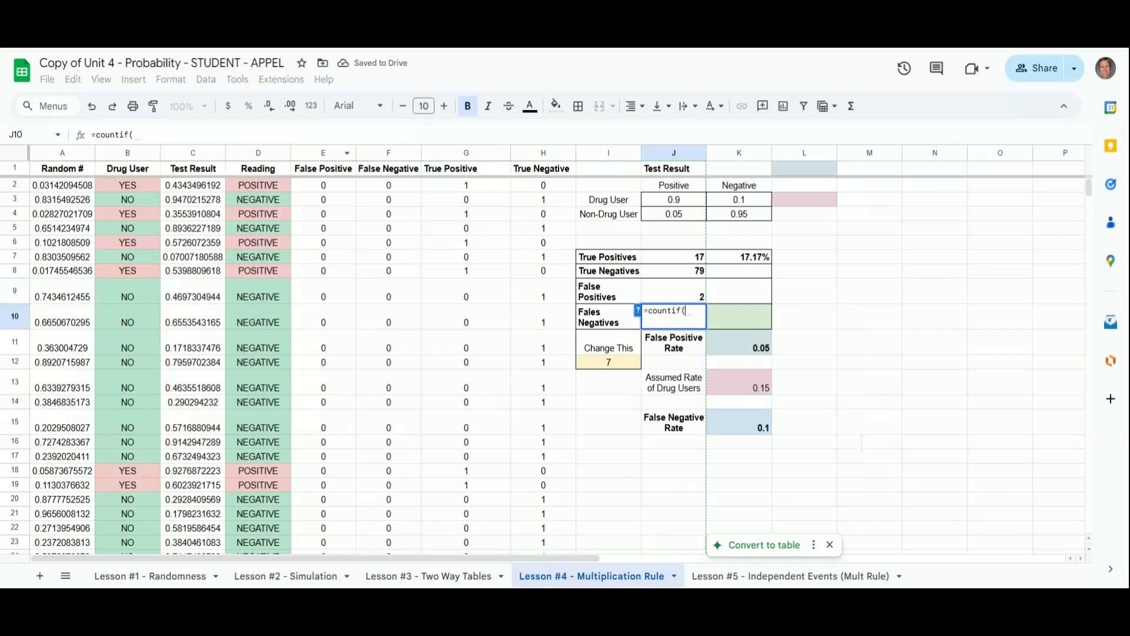
click(373, 154)
text(,1))
key(Return)
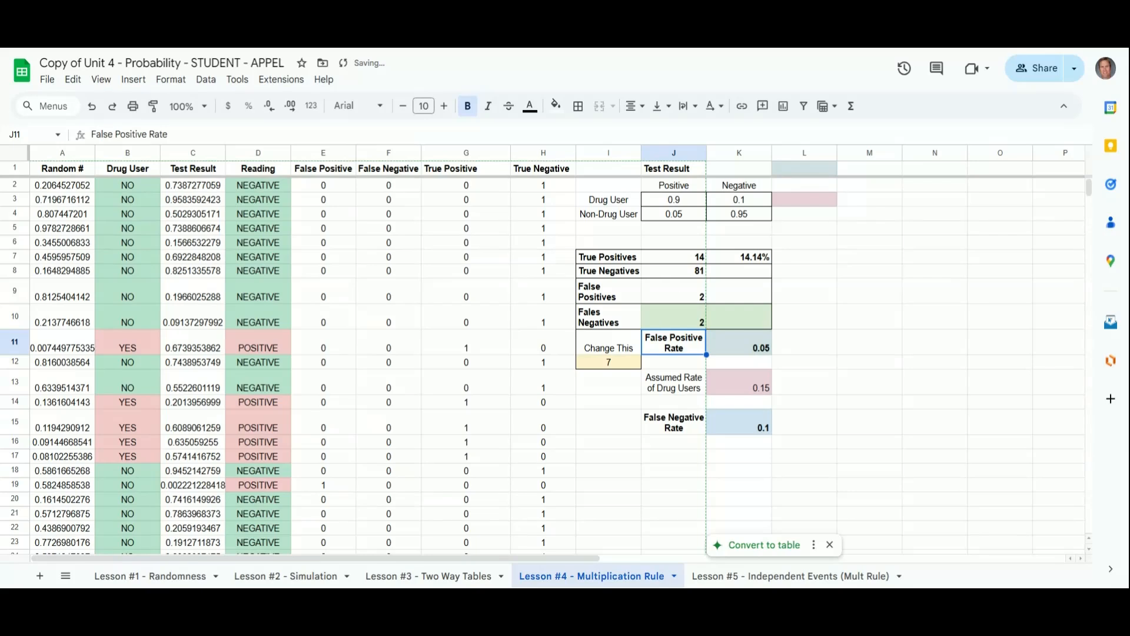
Step: Review the summary count formulas and the True Positives percentage formula
key(Up)
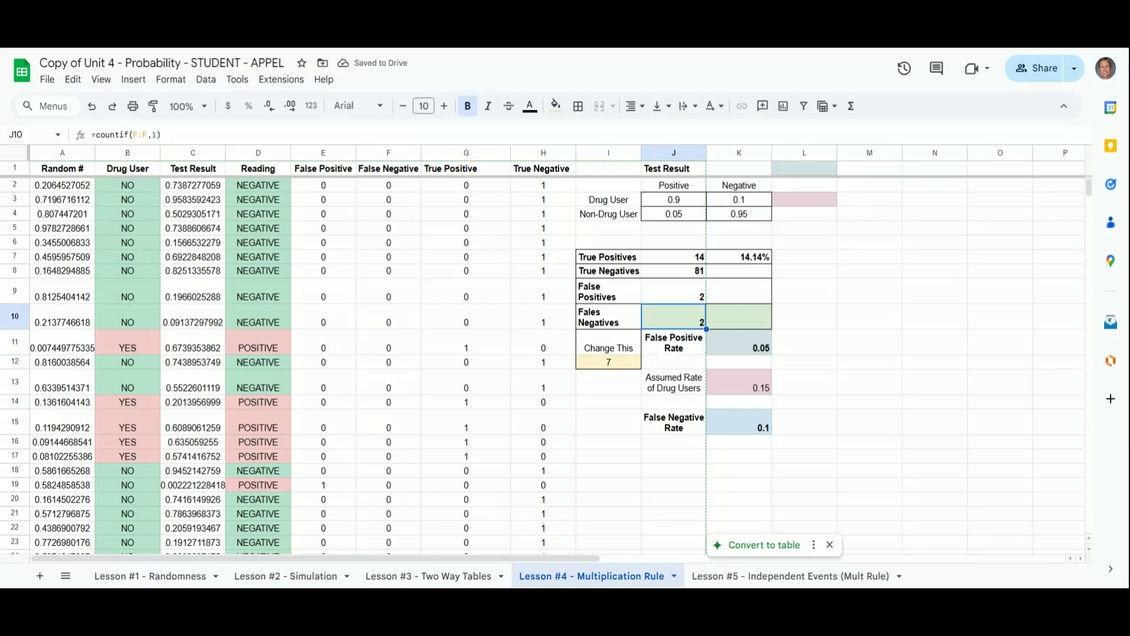
key(Up)
key(Up)
key(Up)
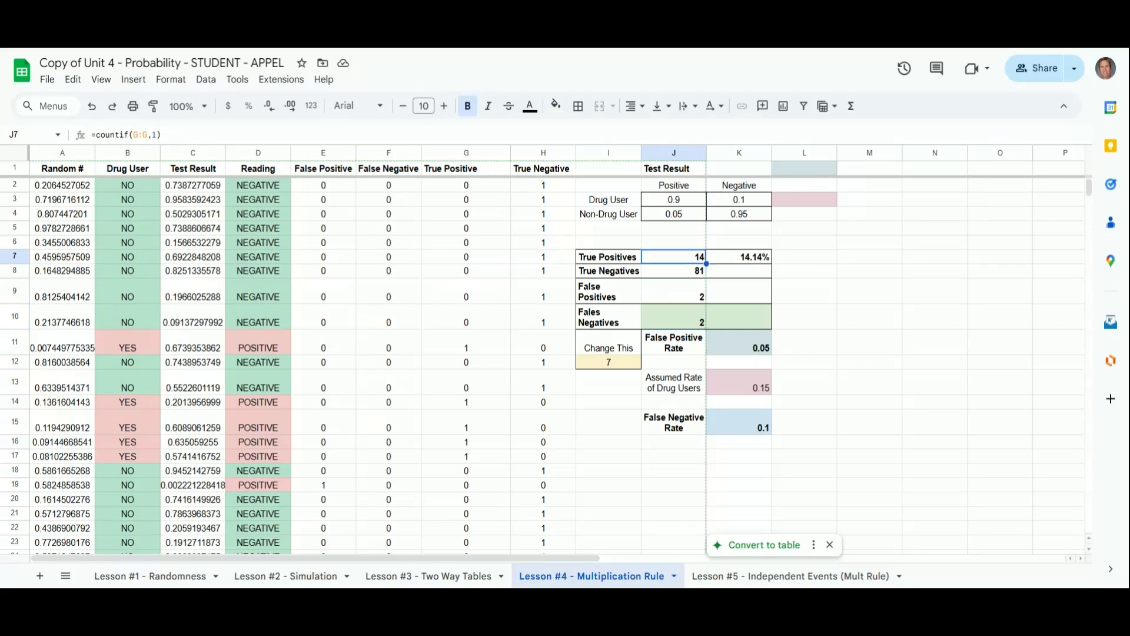
key(Down)
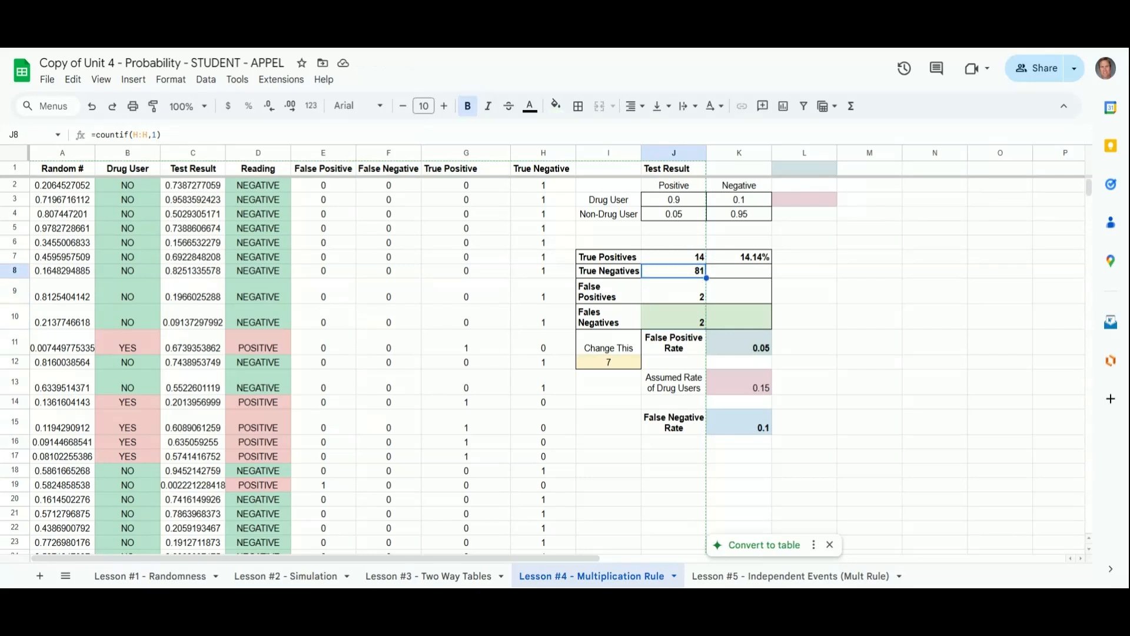
key(Up)
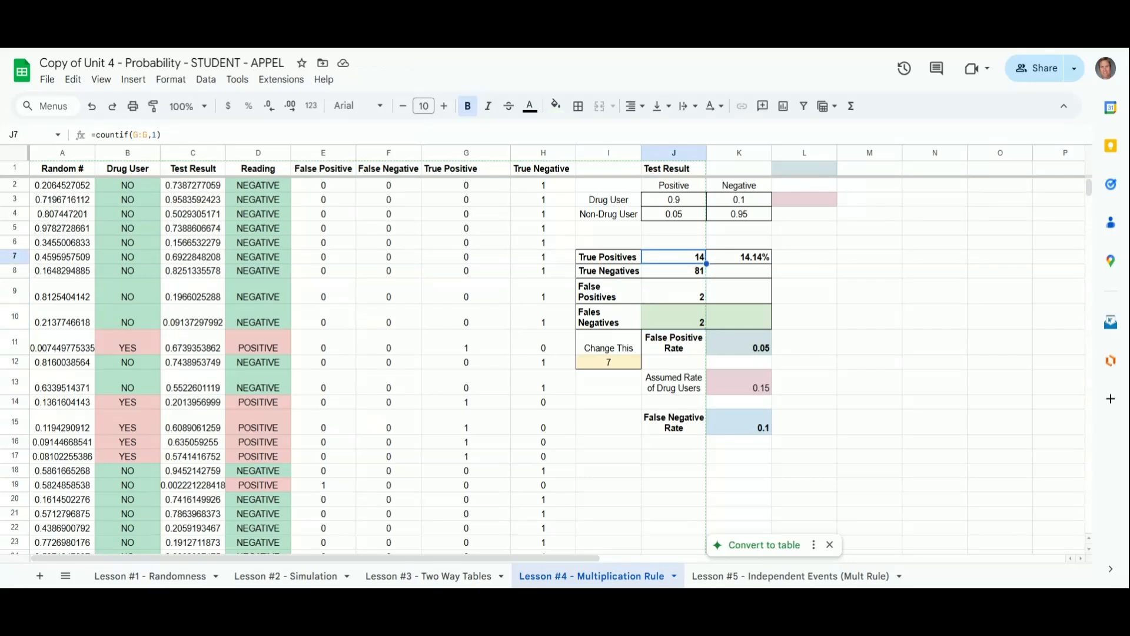
key(Right)
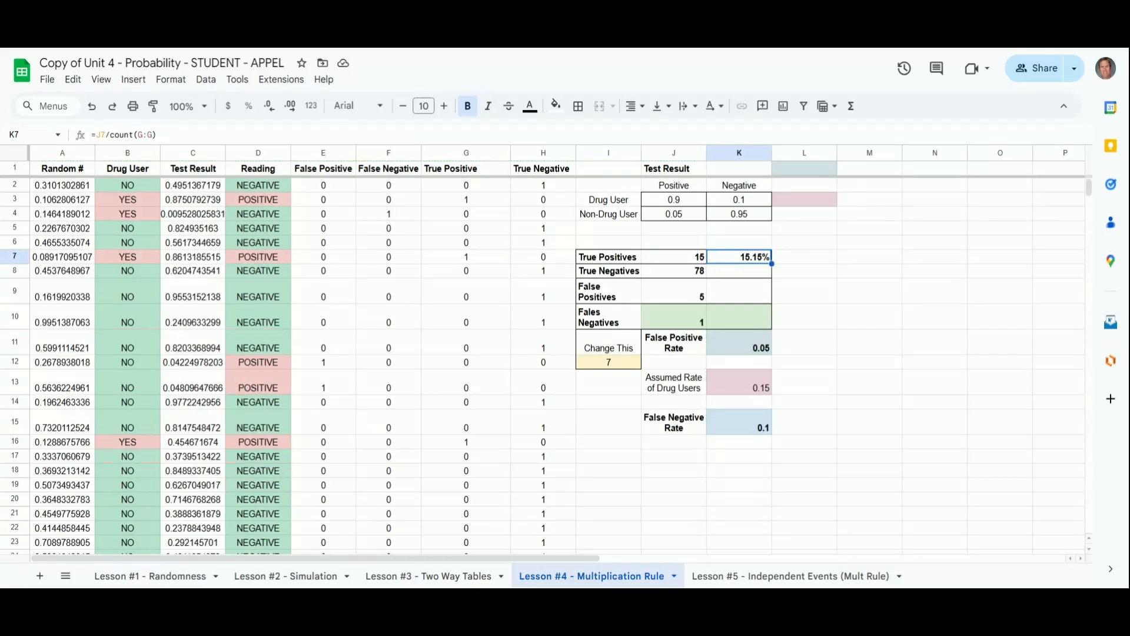
key(F2)
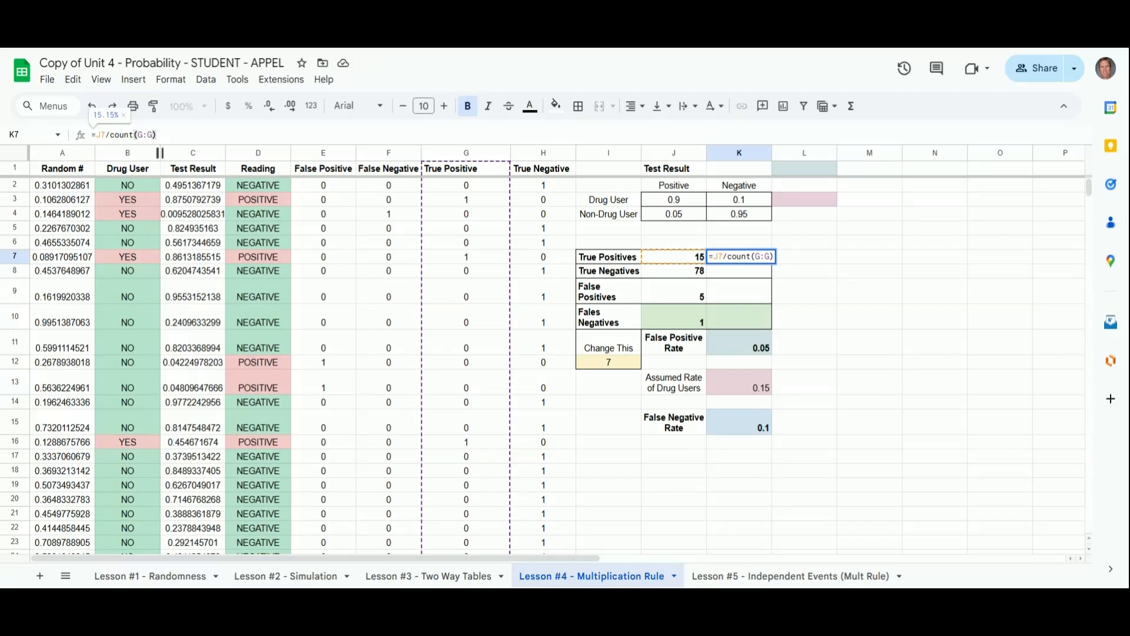
key(Return)
key(Return)
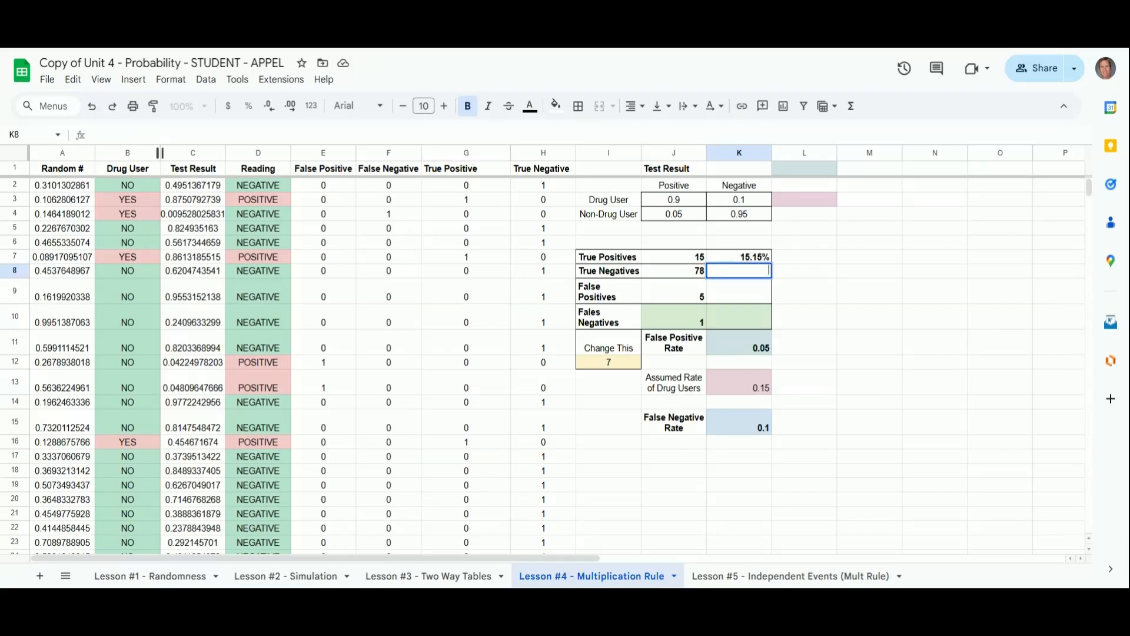
key(Return)
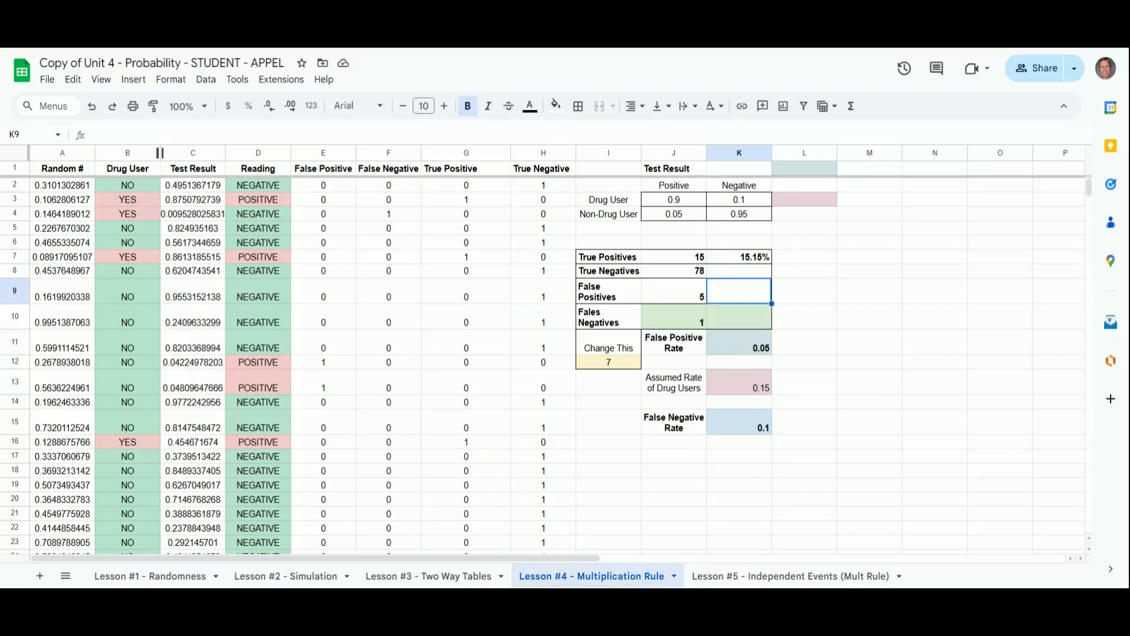
Step: Enter =J8/count(F:F) in the True Negatives percentage cell
click(744, 272)
text(=)
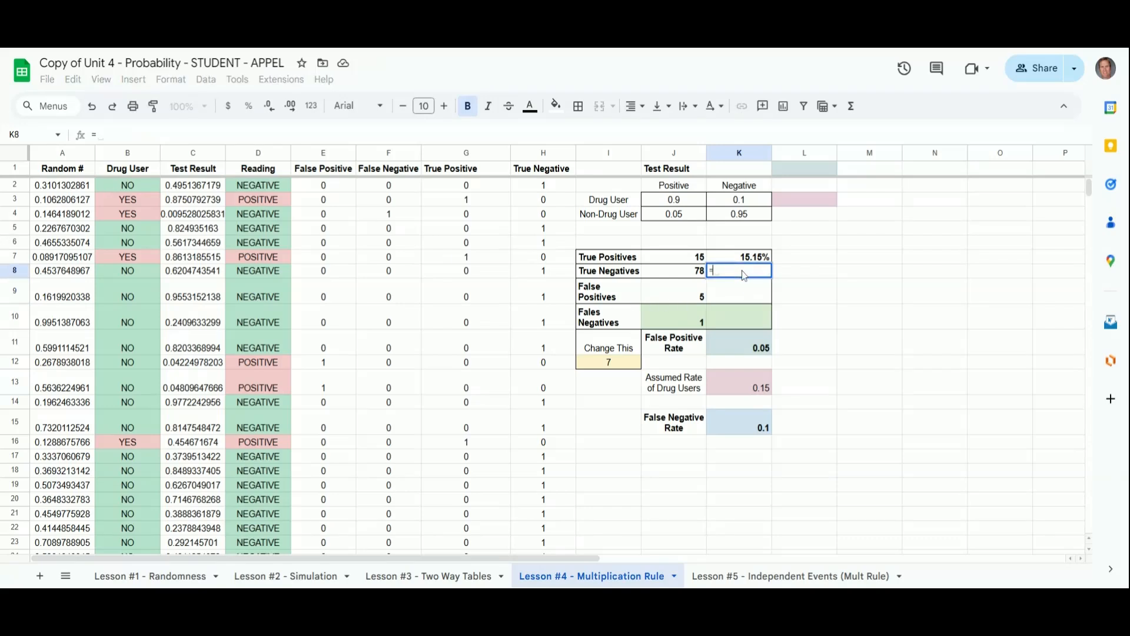
click(684, 273)
text(/)
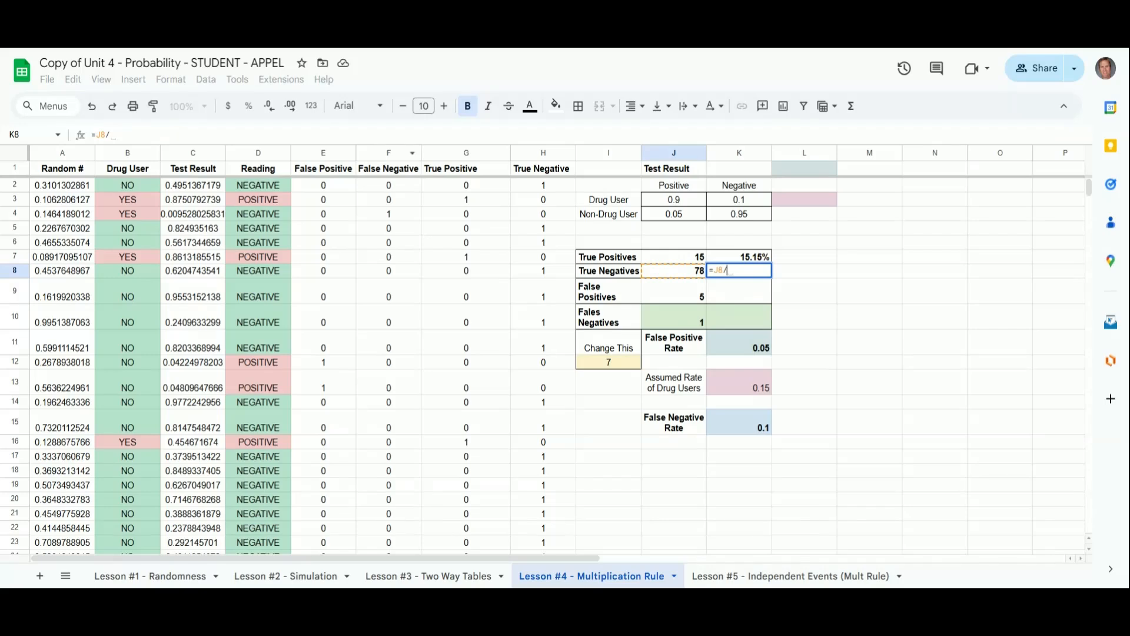
text(count()
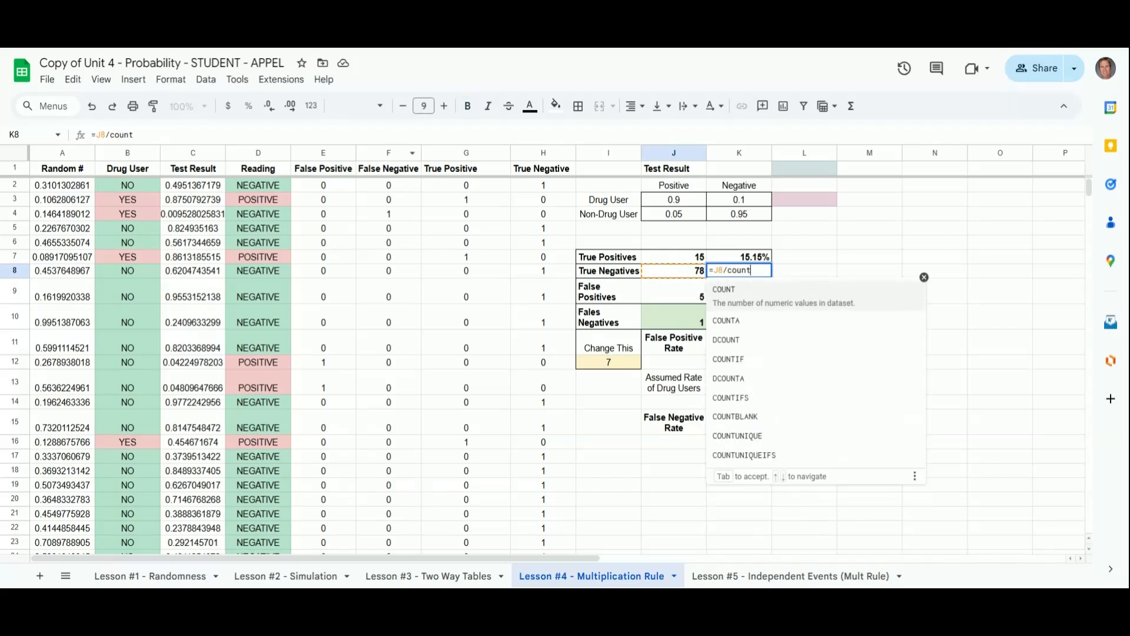
click(378, 154)
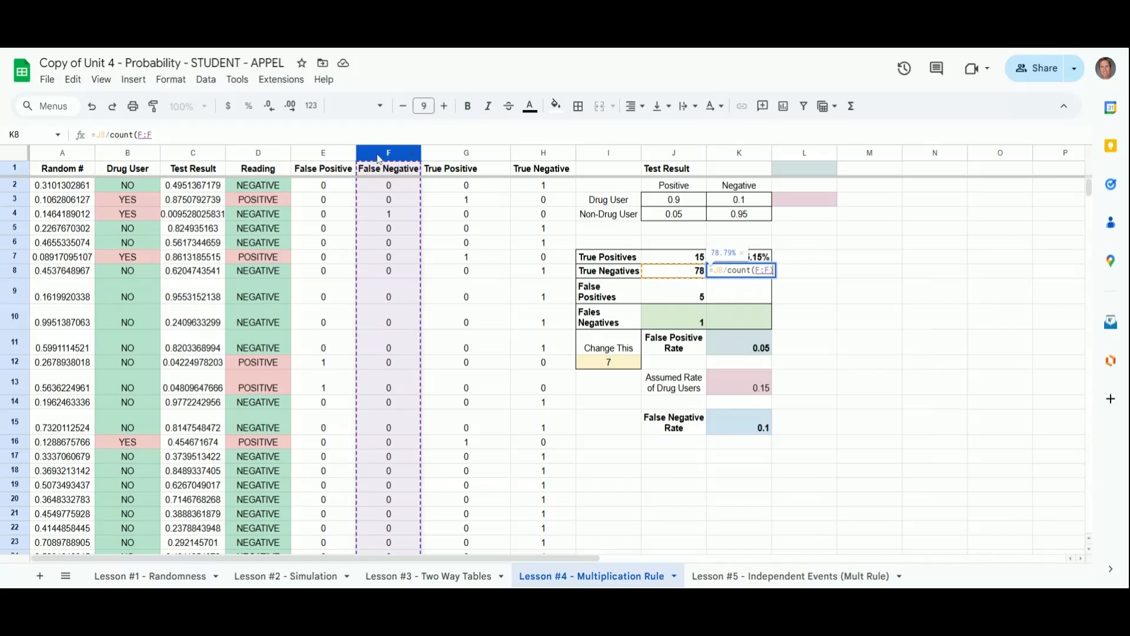
key(Return)
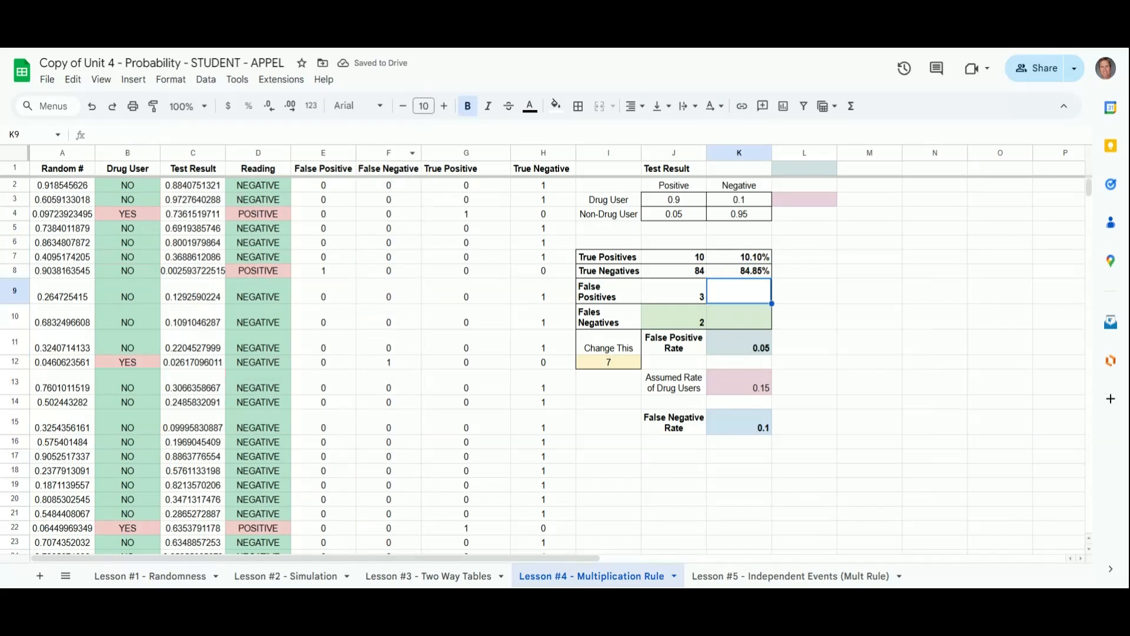
Step: Enter =J9/count(E:E) in the False Positives percentage cell
text(=)
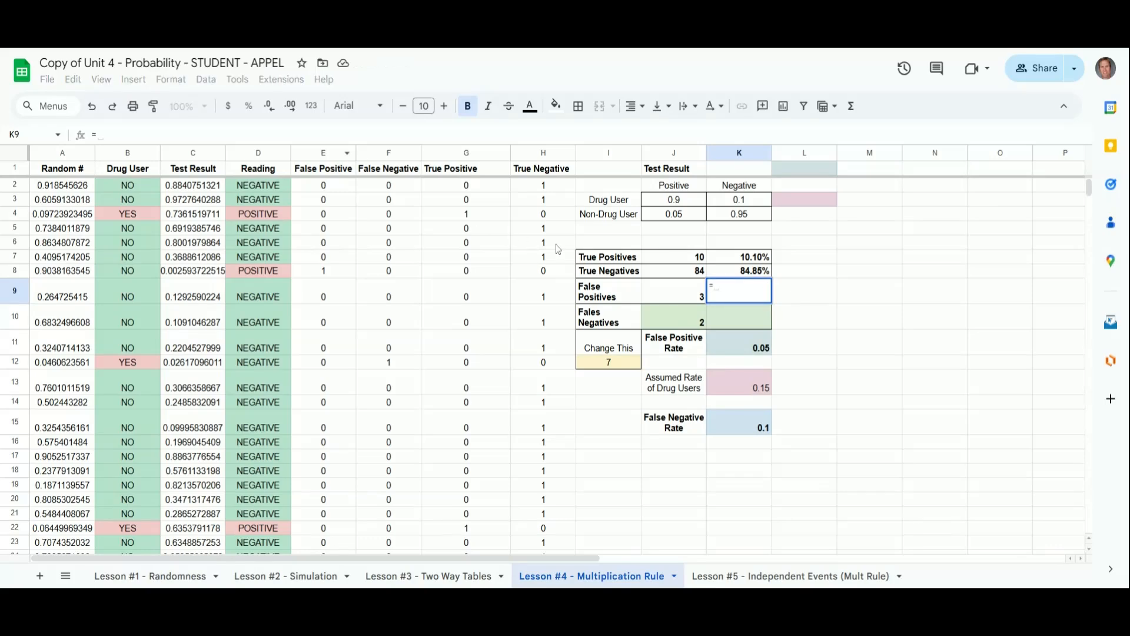
click(661, 294)
text(/co)
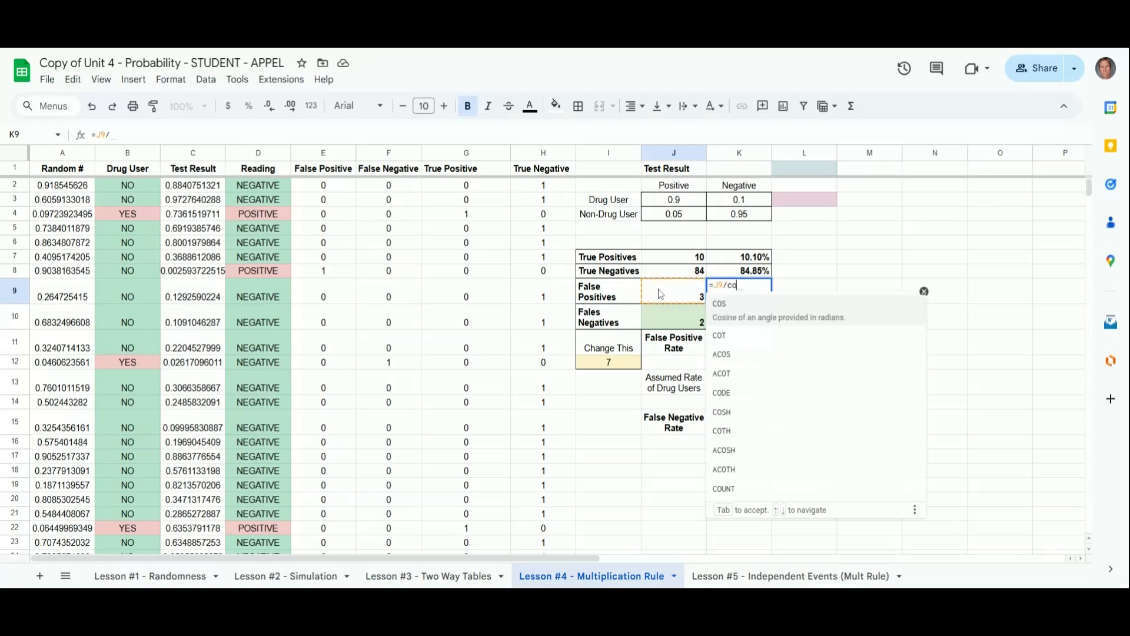
text(unt()
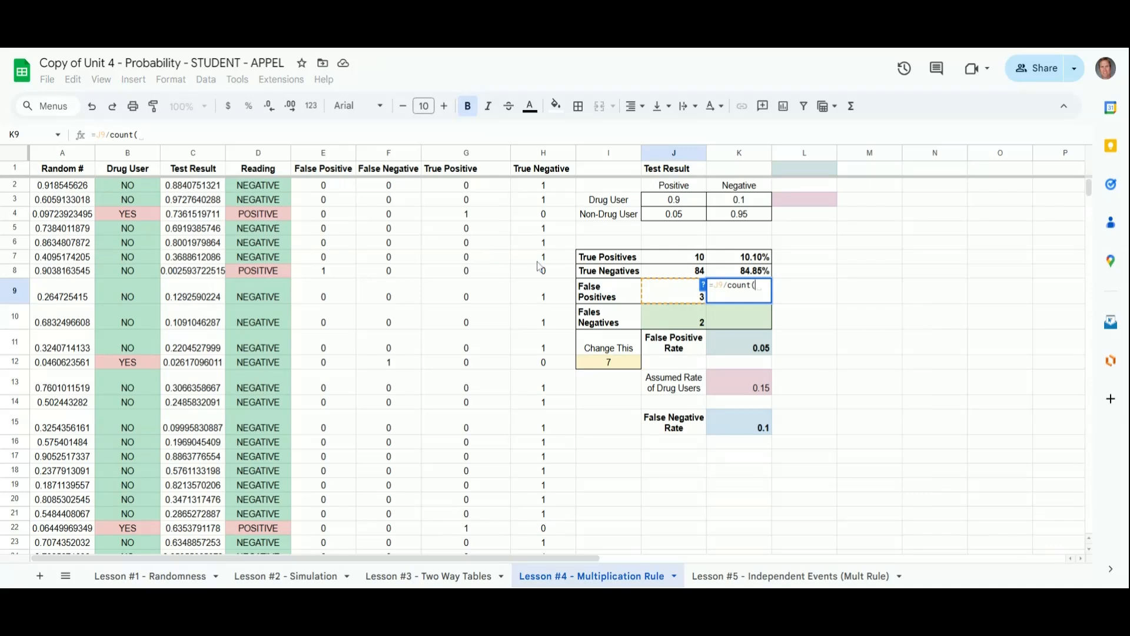
click(320, 154)
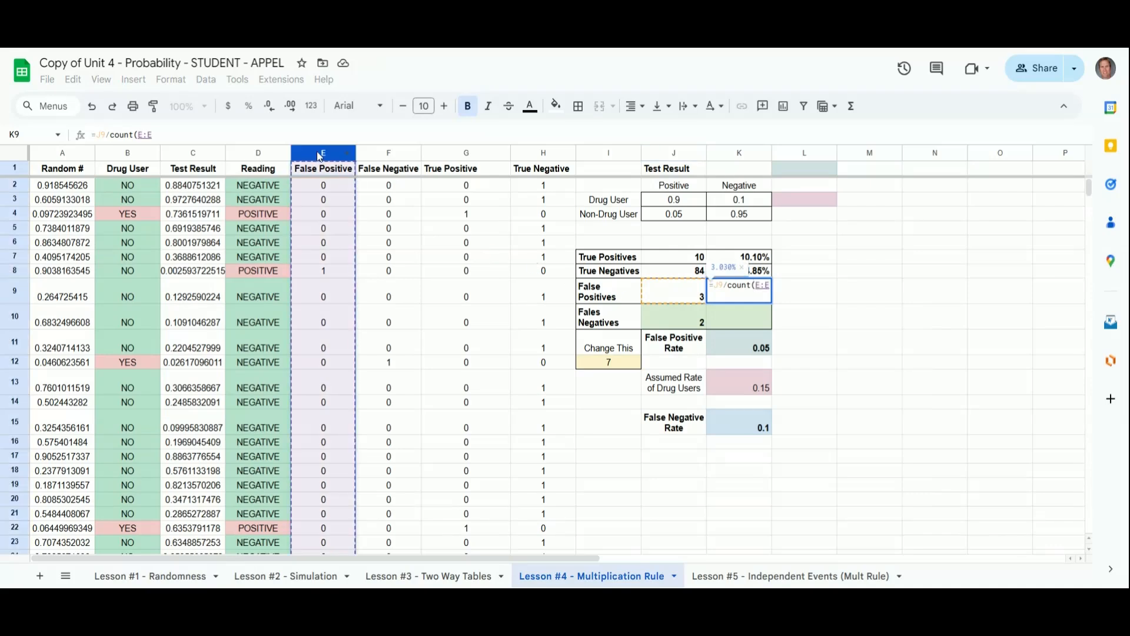
key(Return)
Step: Enter =J10/count(F:F) in the False Negatives percentage cell
text(=)
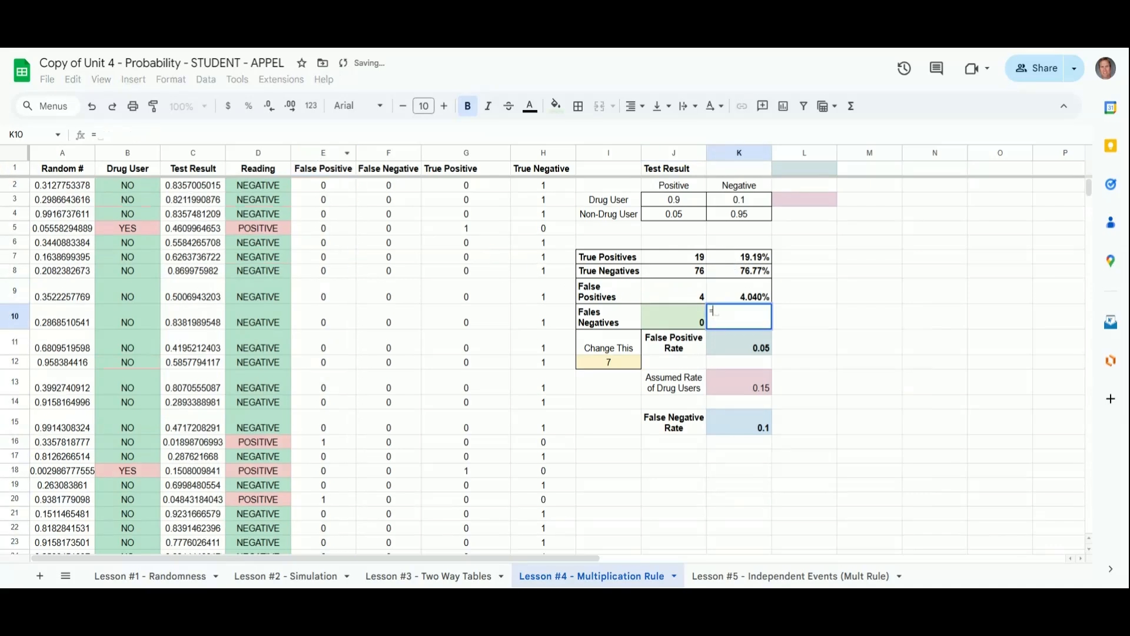
click(683, 324)
text(/count()
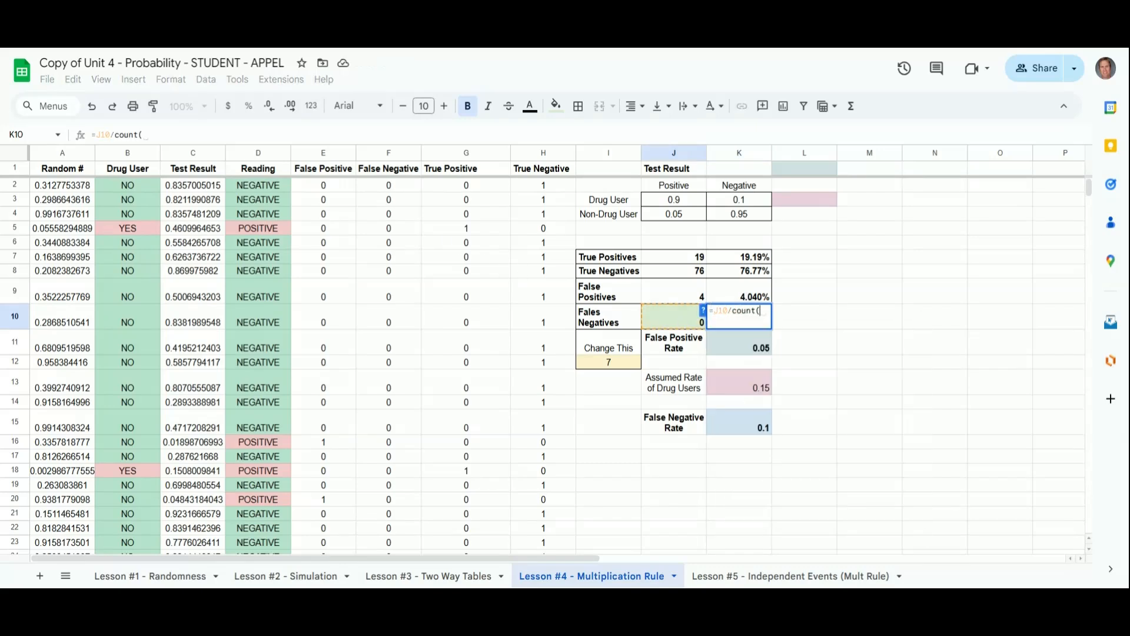
click(380, 154)
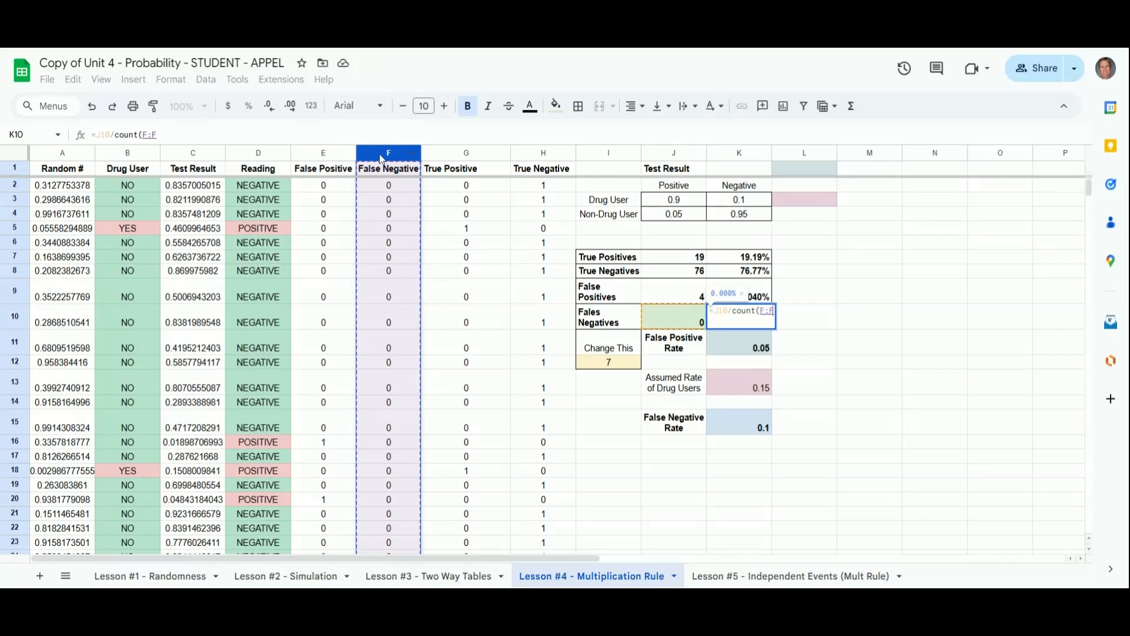
key(Return)
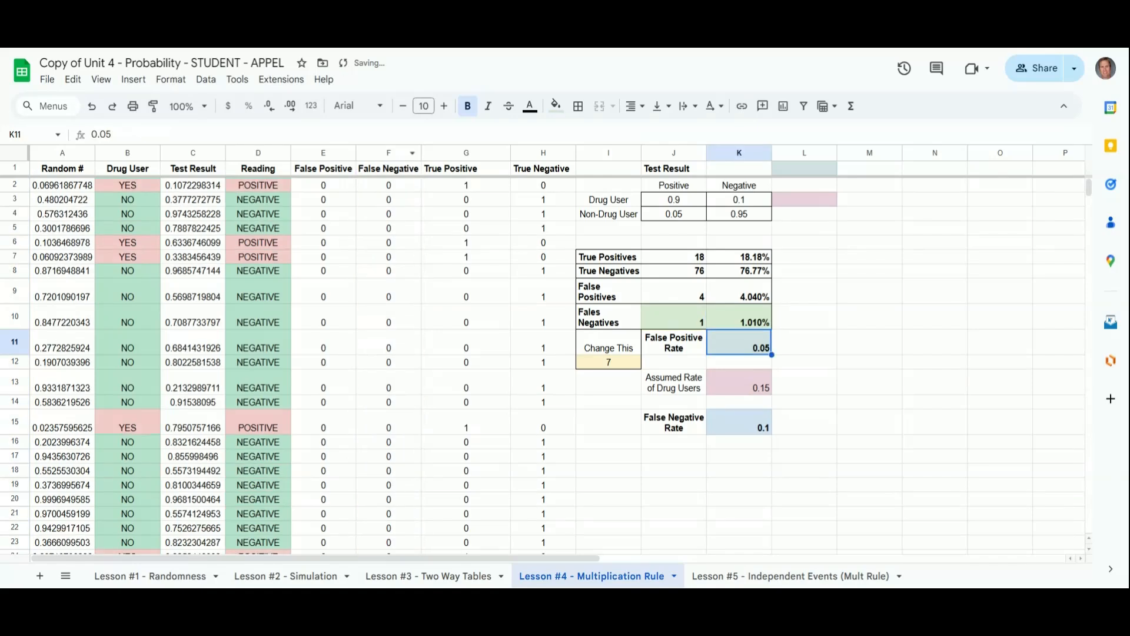
Step: Add the label Check in the cell beside the False Positives percentage
key(Right)
key(Up)
key(Up)
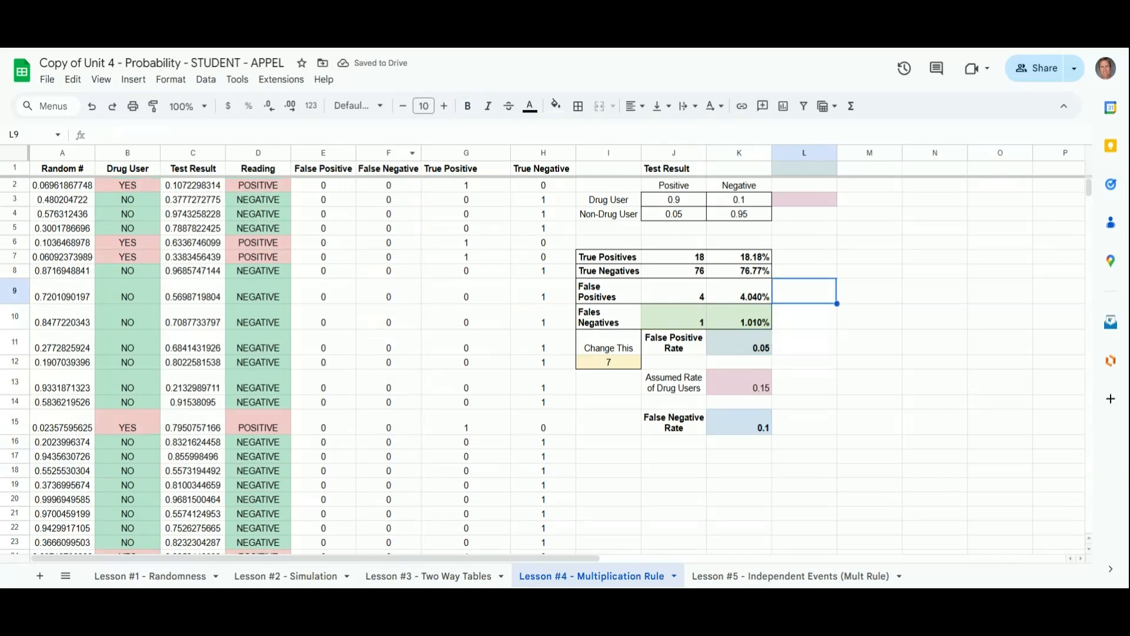
text(Check)
key(Return)
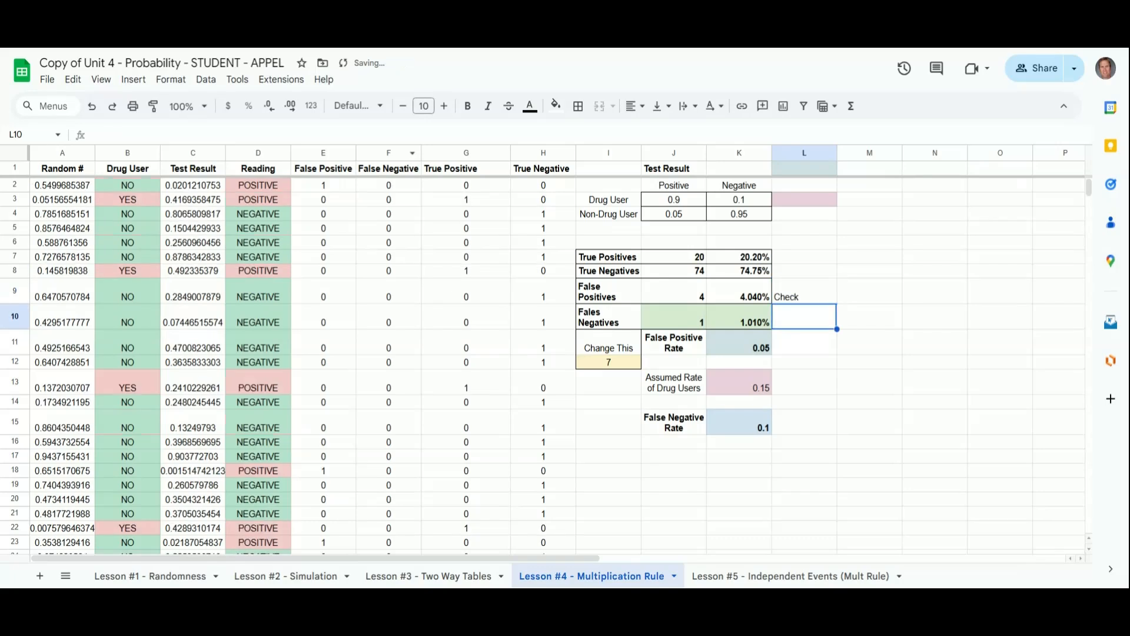
Step: Enter =sum(K7:K10) below the Check label to total the four percentages
text(=)
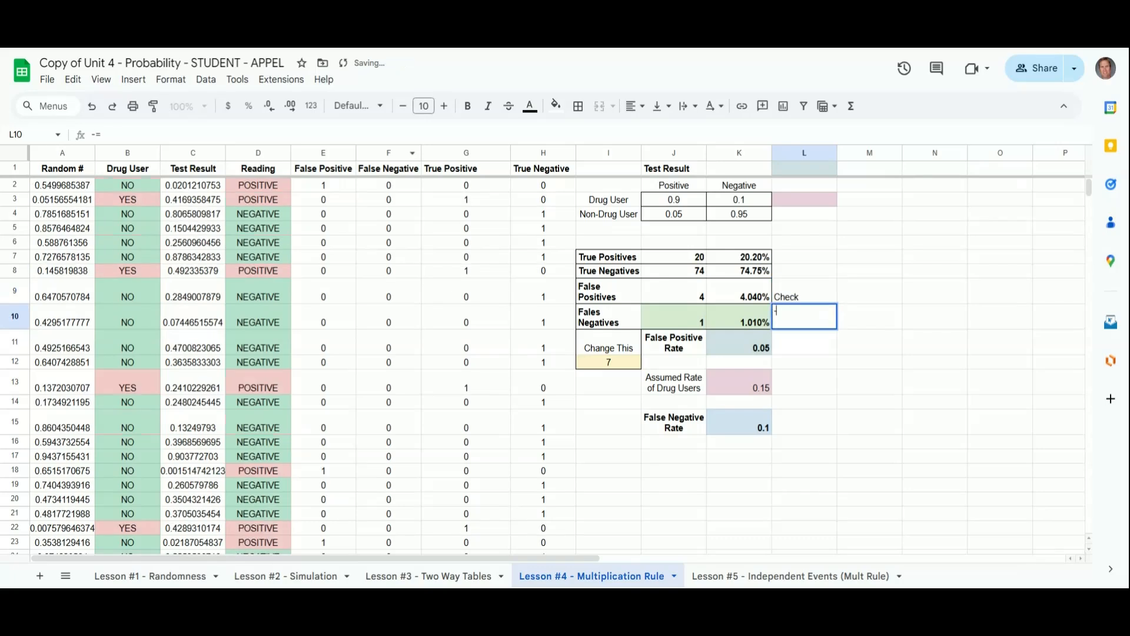
text(sum()
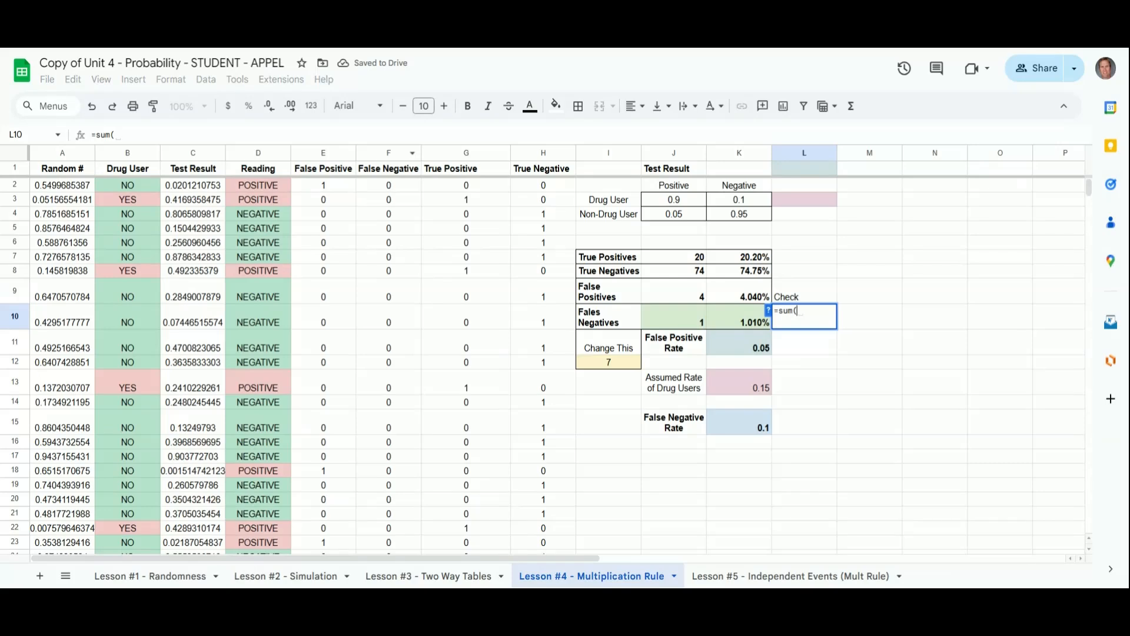
drag(741, 257, 741, 319)
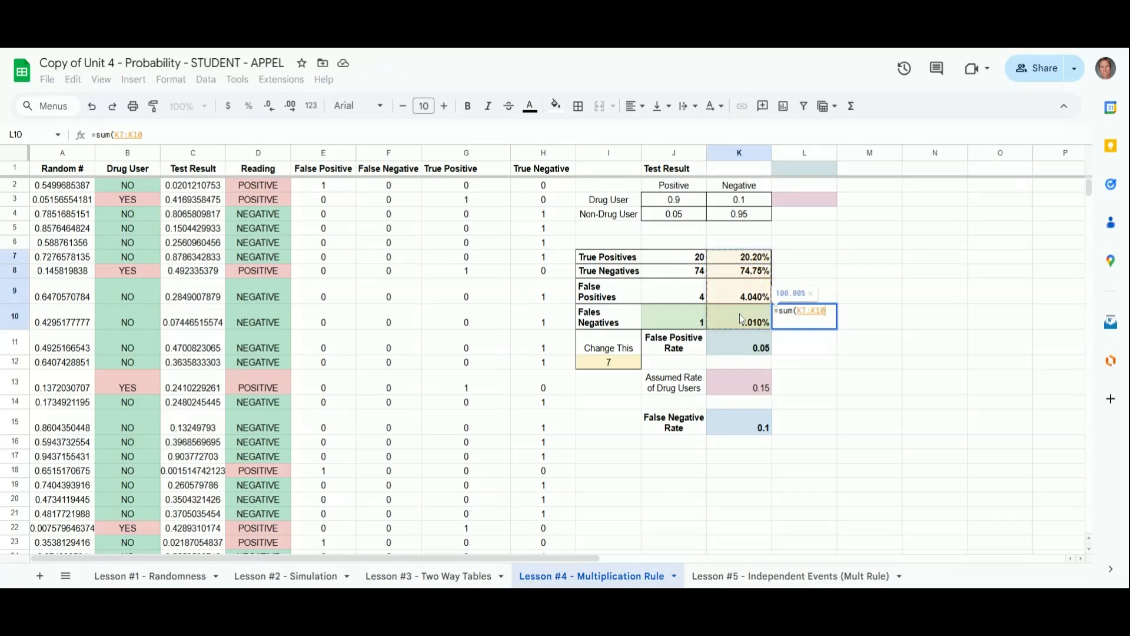
key(Return)
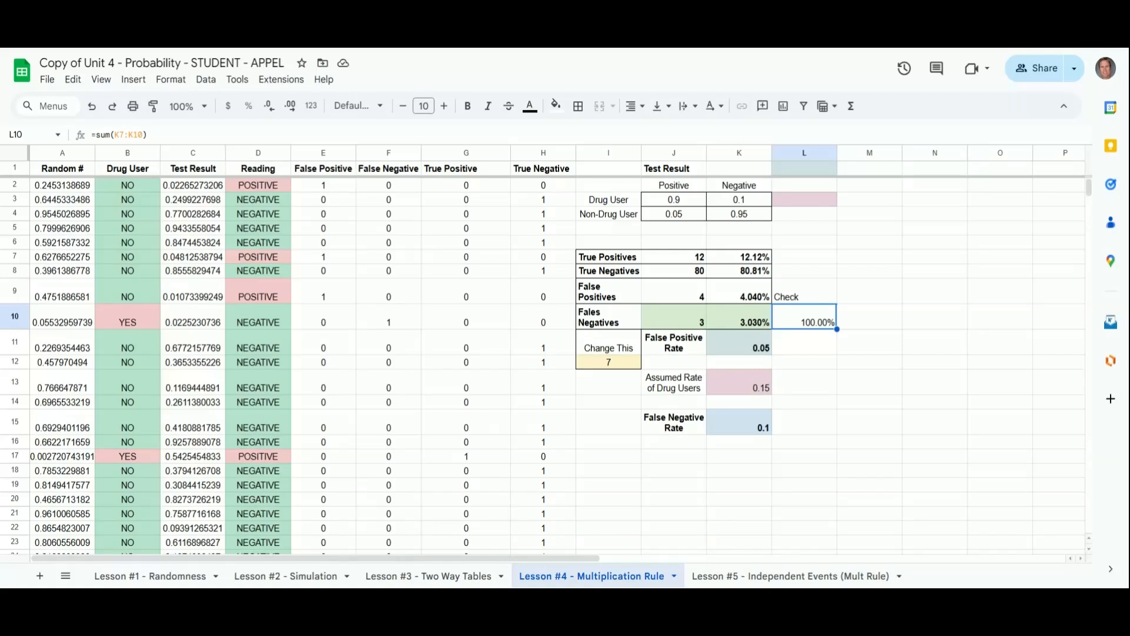
Step: Set the False Negative Rate to 0.01
click(739, 432)
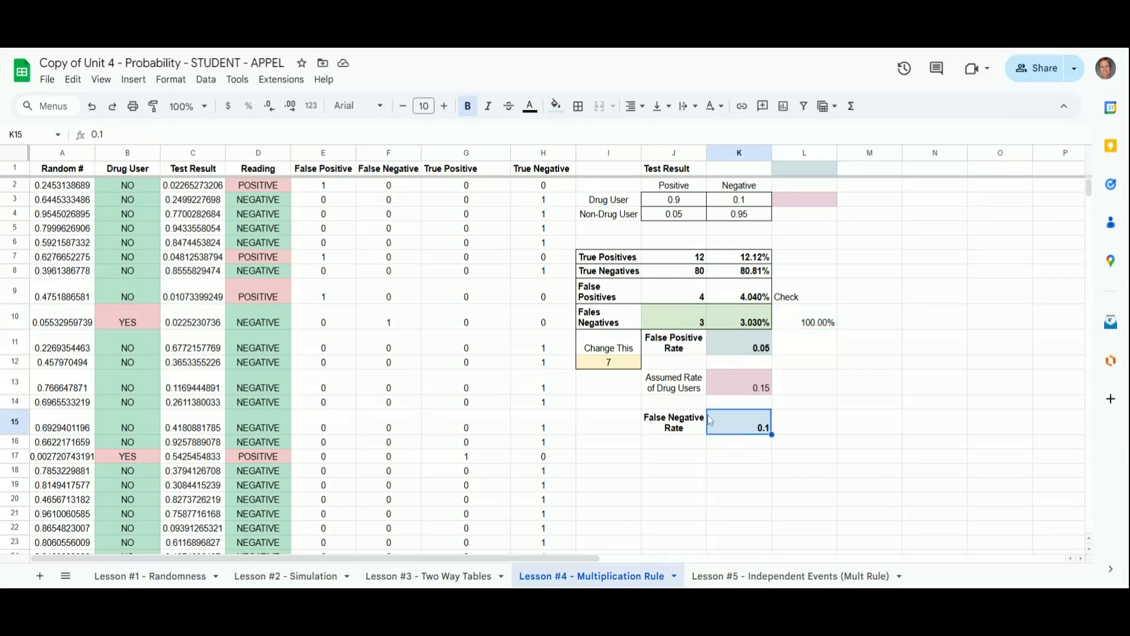
text(0.01)
key(Return)
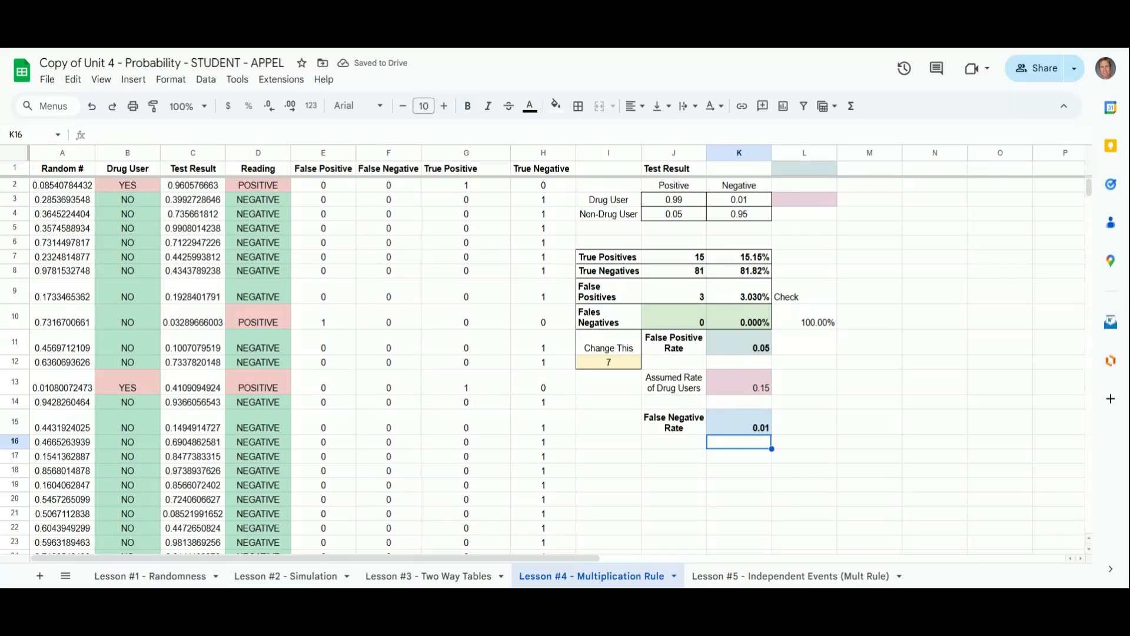
Step: Set the False Negative Rate back to 0.1
click(746, 434)
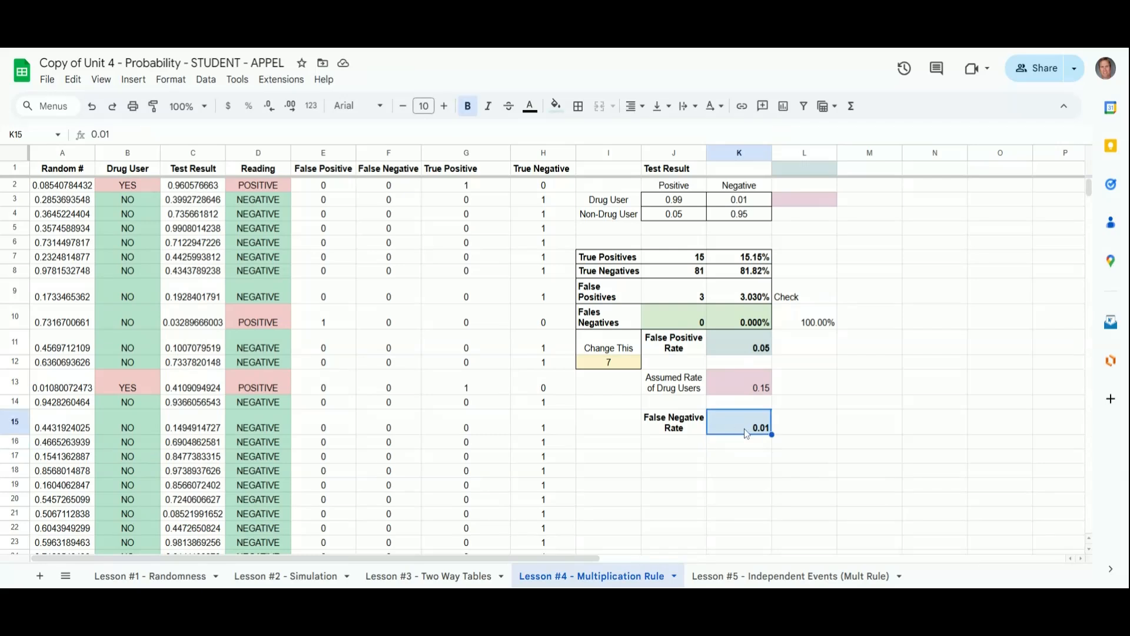
text(0.)
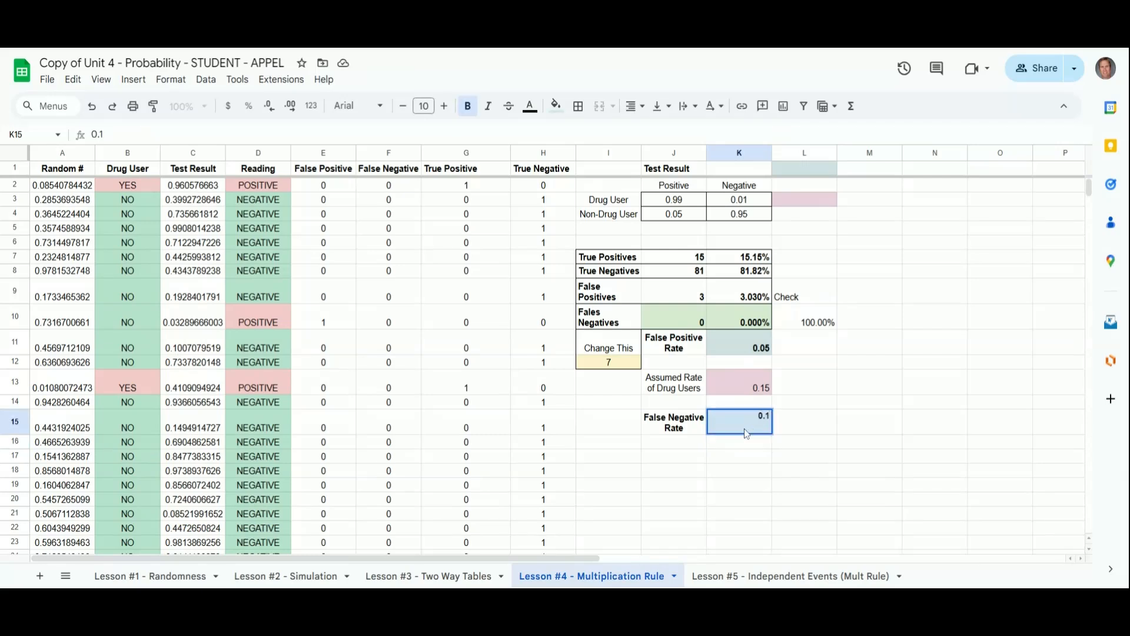
key(Return)
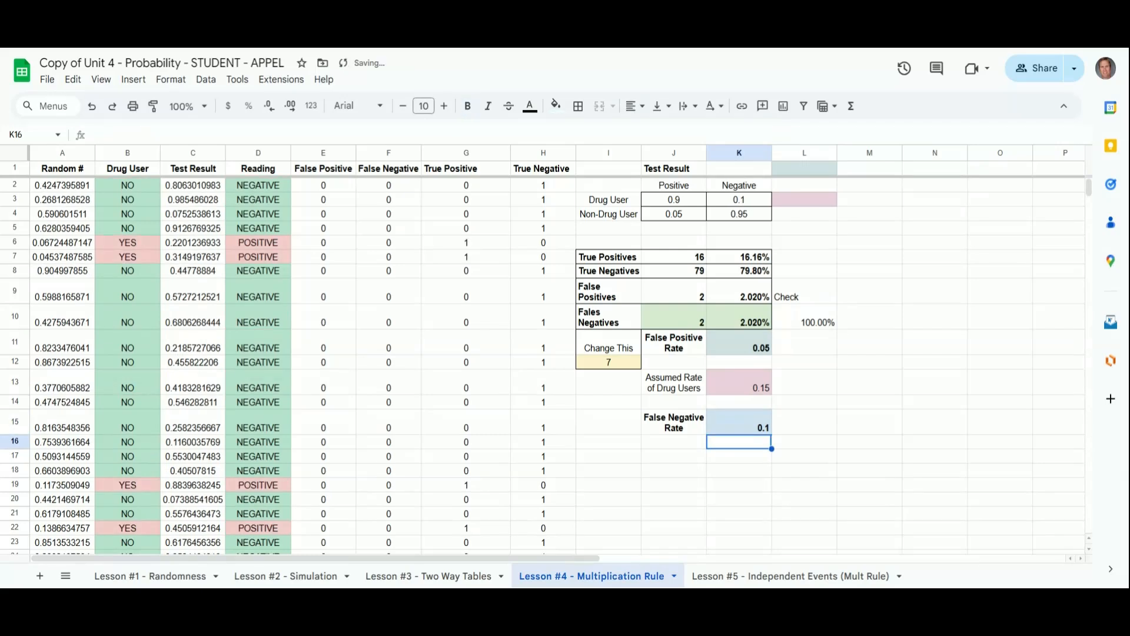
Step: Set the False Positive Rate to 0.1
key(Up)
key(Up)
key(Up)
key(Up)
key(Up)
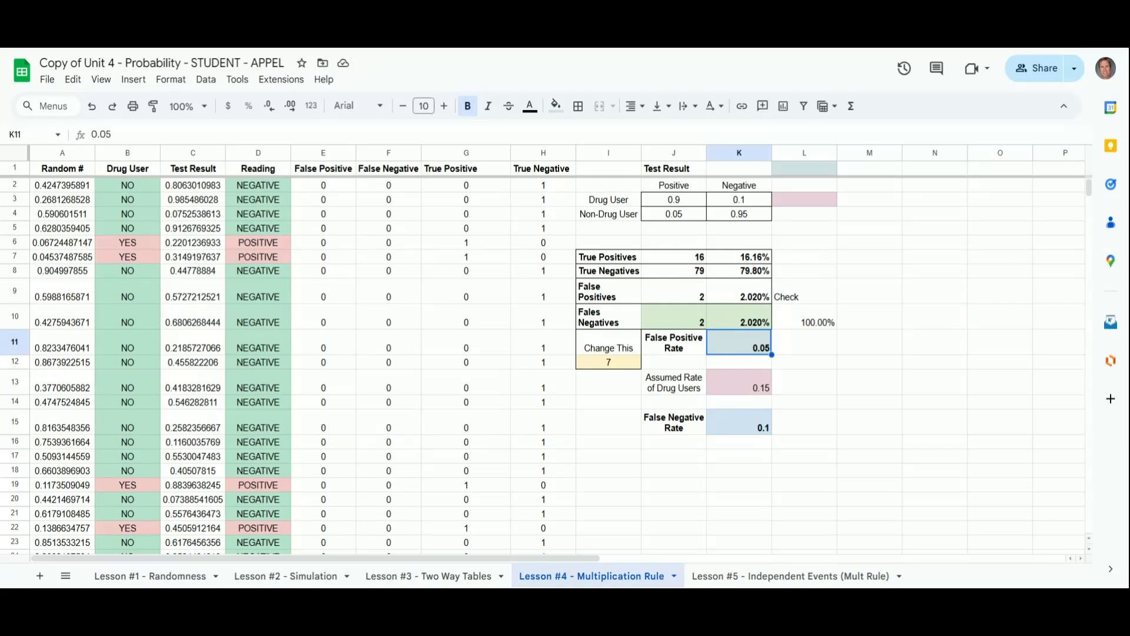
text(0.1)
key(Return)
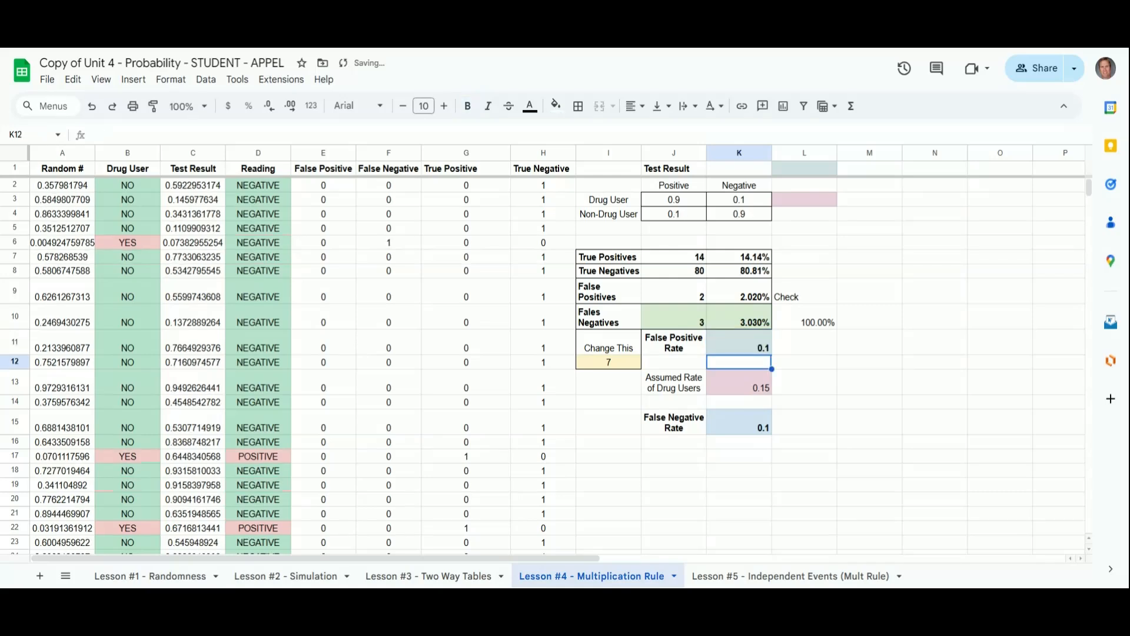
click(738, 343)
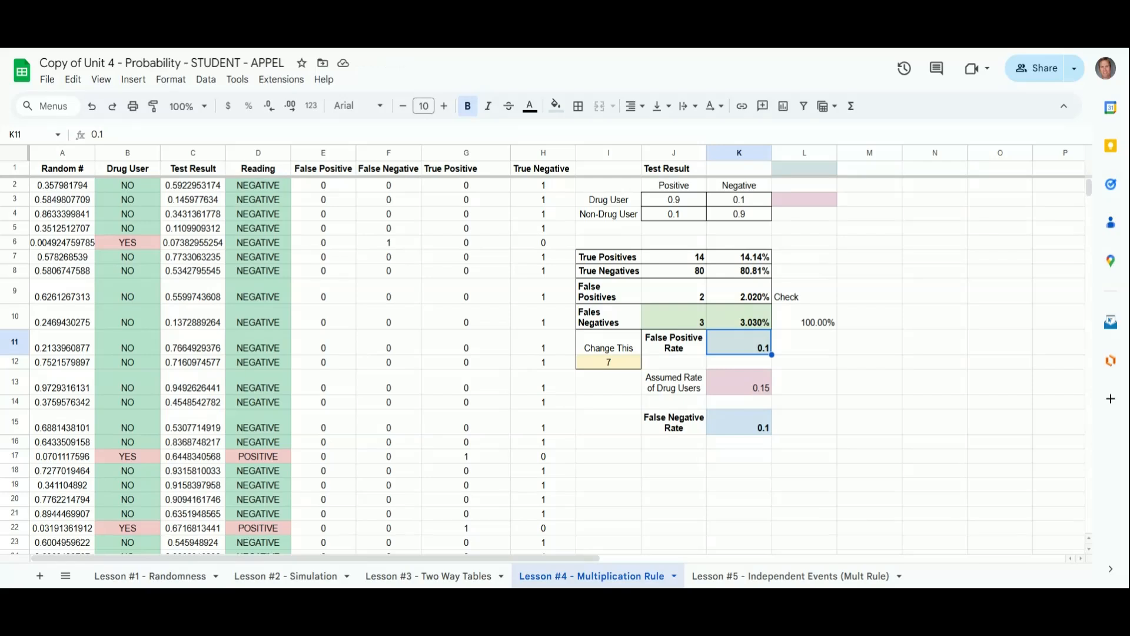
click(739, 317)
click(738, 342)
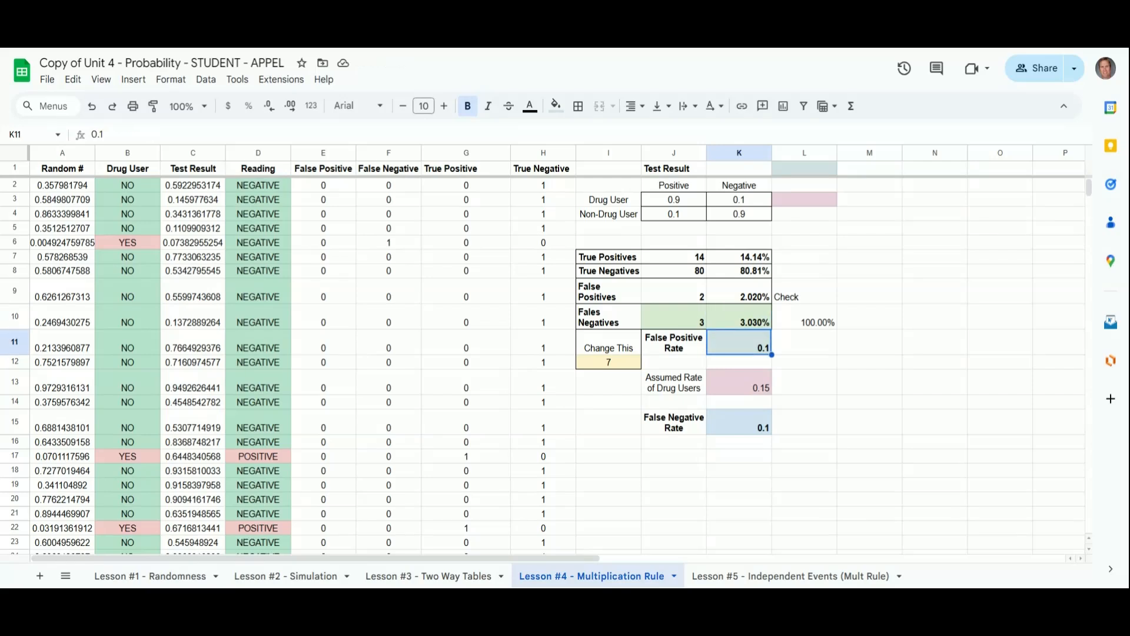